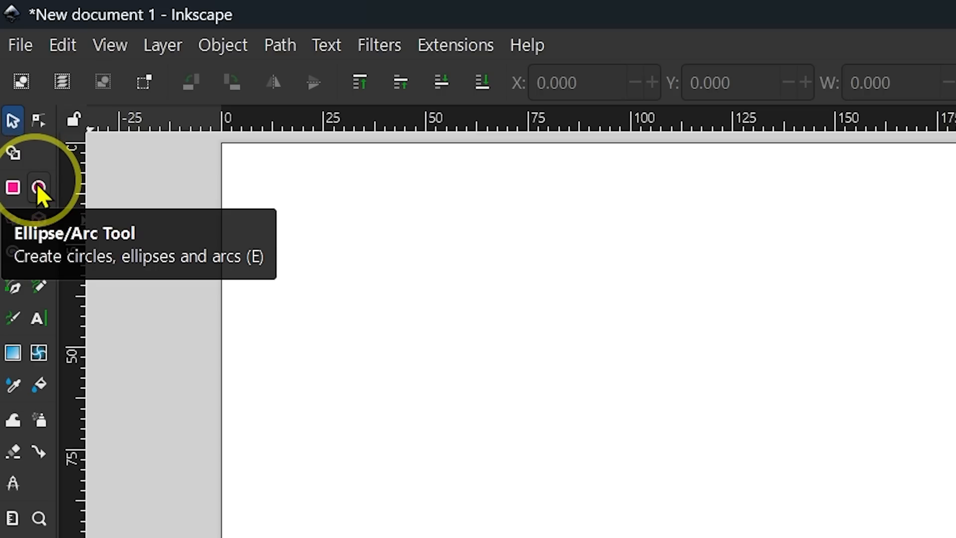
Draw a circle about 179 mm in diameter and move it to roughly the middle of the page.
left_click(38, 189)
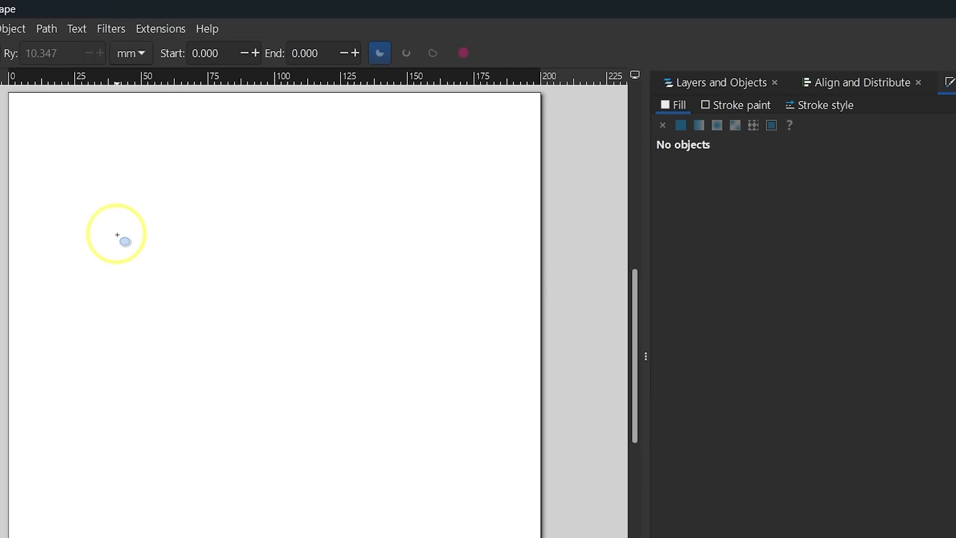
left_click_drag(86, 173, 450, 537)
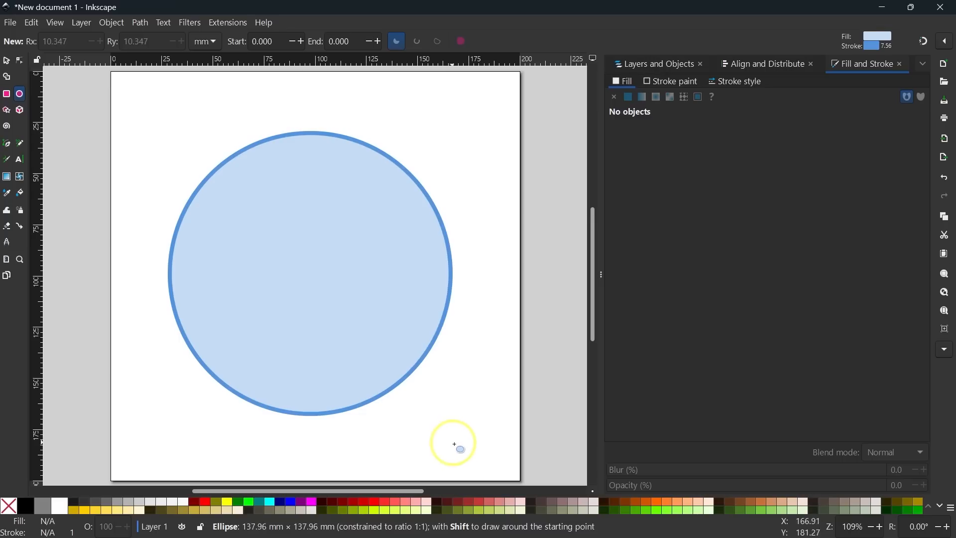
left_click_drag(455, 444, 533, 503)
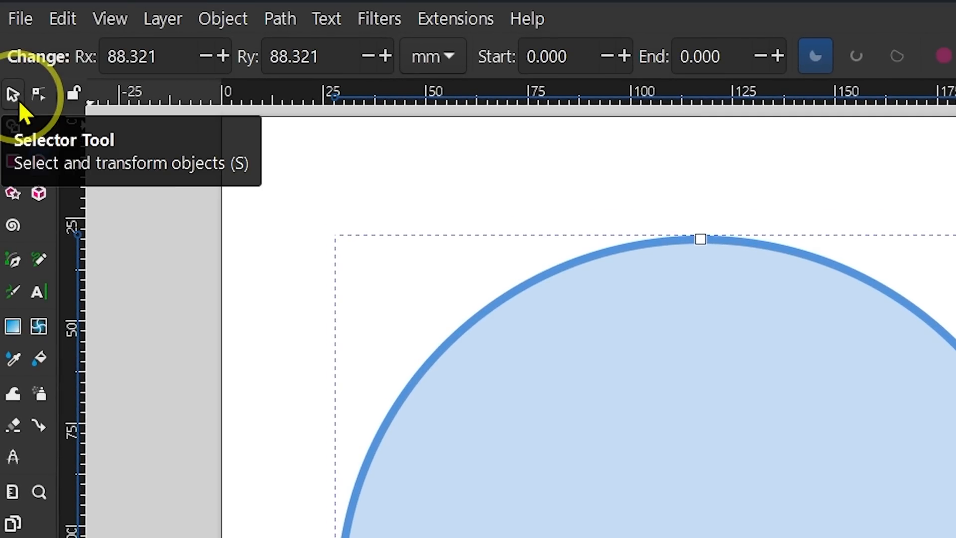
left_click(15, 97)
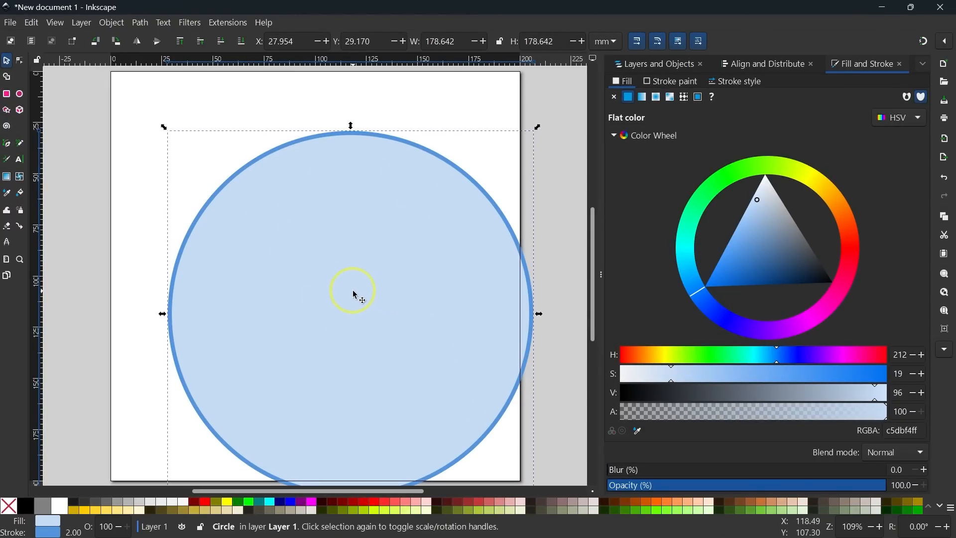
left_click_drag(355, 293, 317, 264)
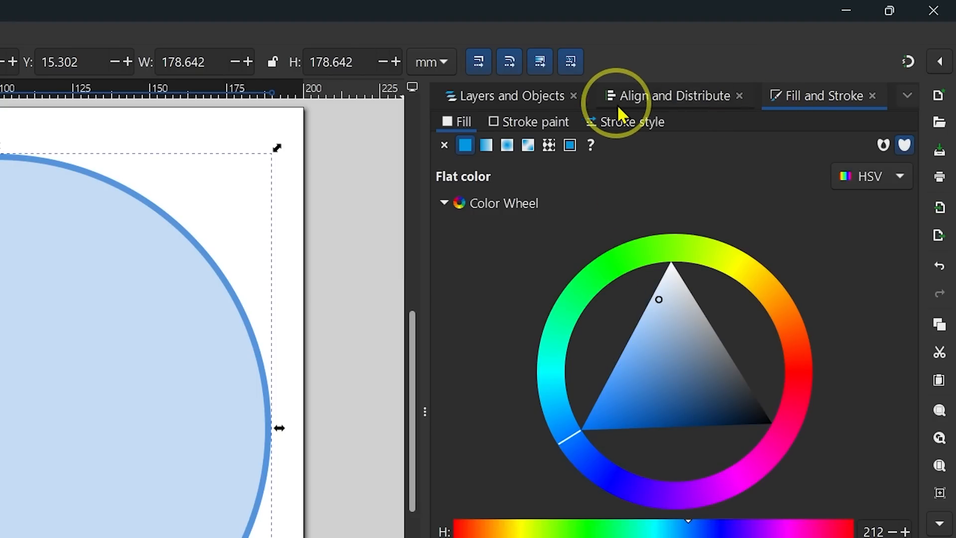
Try centering the circle on the vertical axis relative to the drawing.
left_click(533, 98)
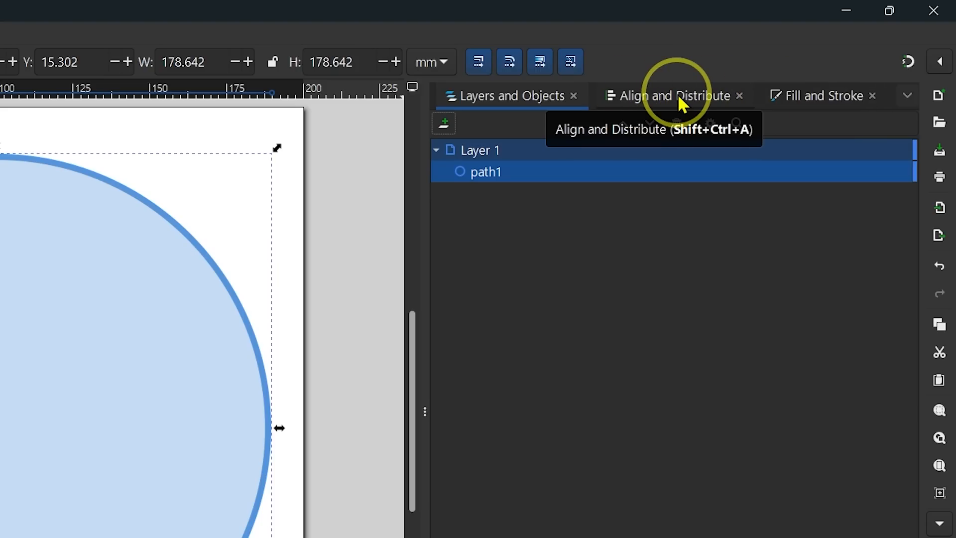
left_click(908, 96)
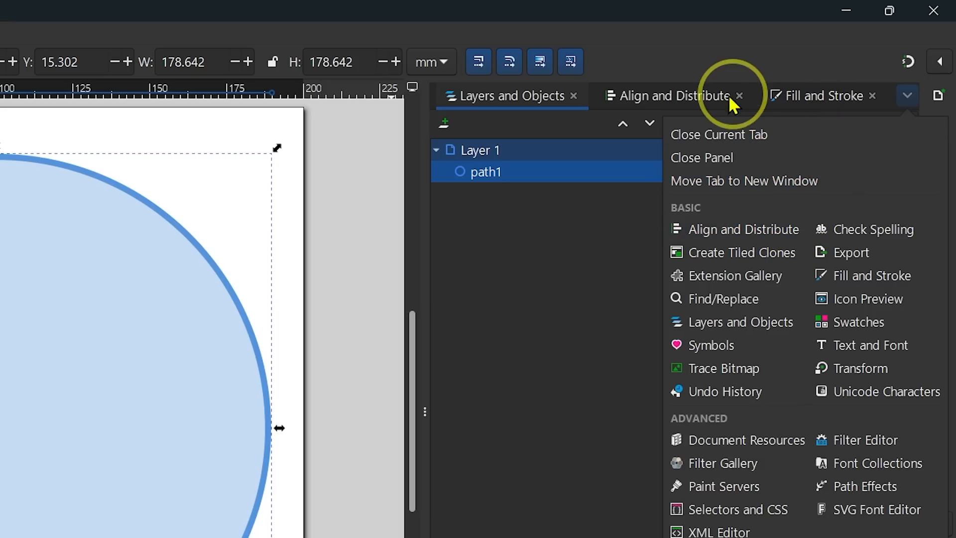
left_click(665, 97)
left_click(645, 96)
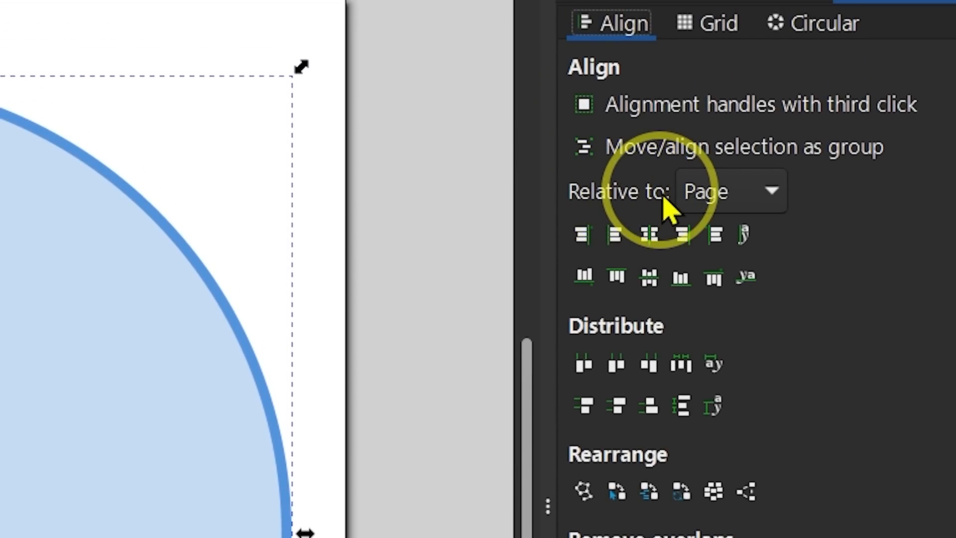
left_click(771, 199)
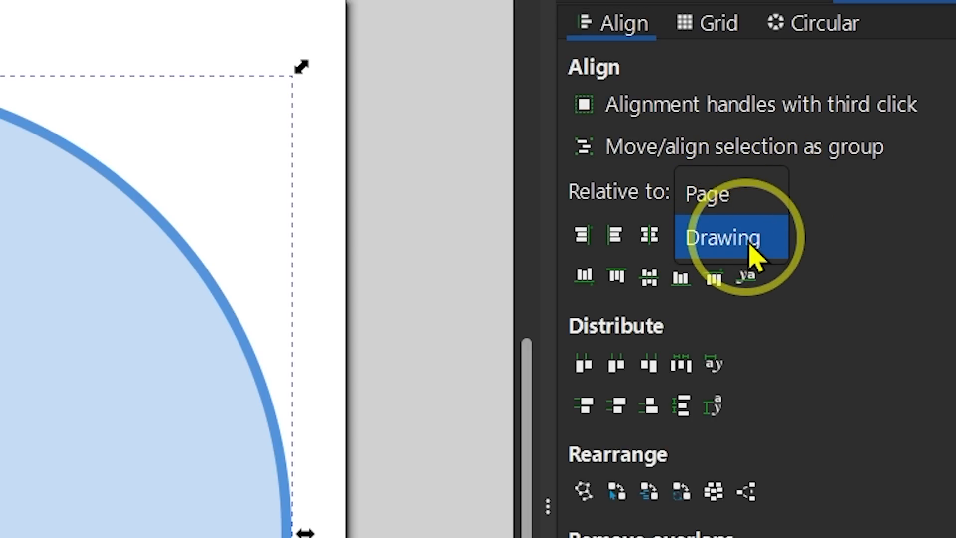
left_click(729, 245)
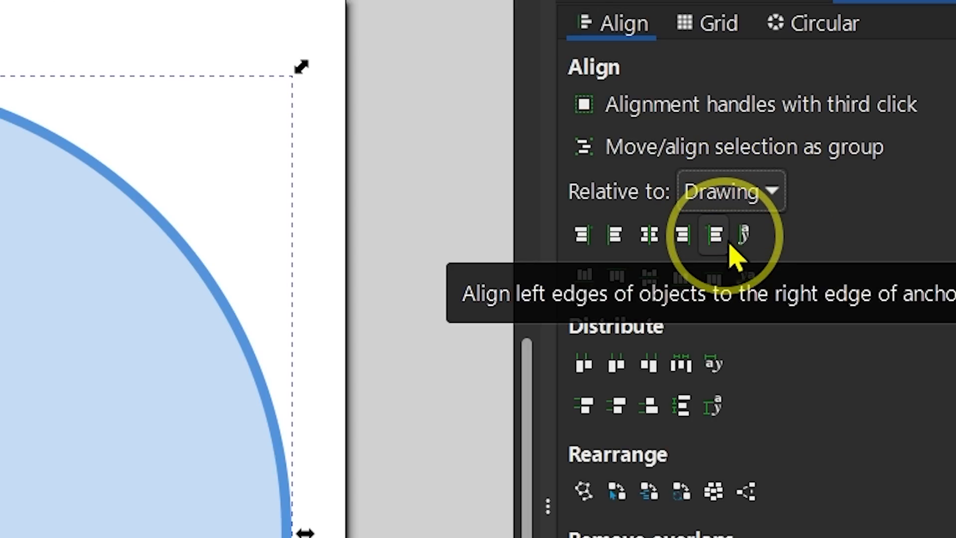
left_click(652, 243)
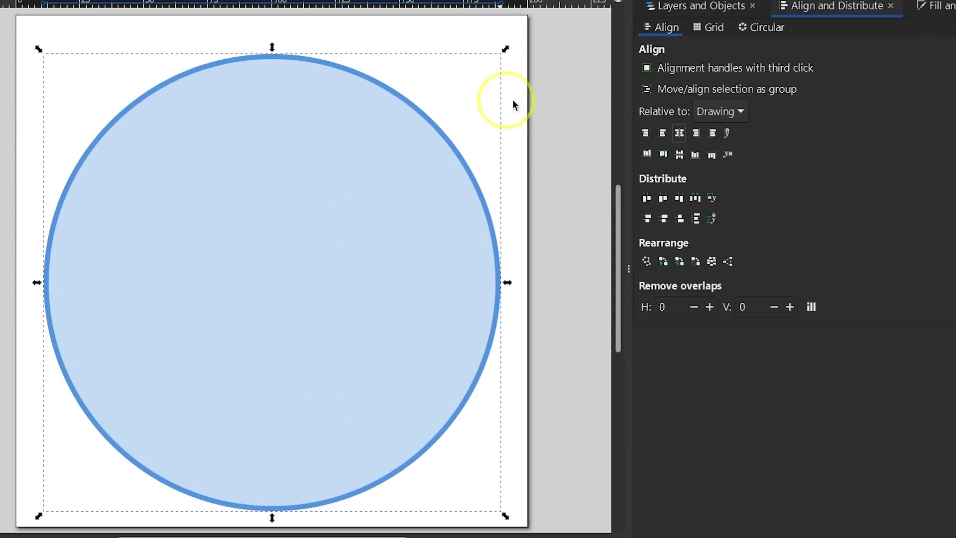
Center the circle on both the vertical and horizontal axes relative to the page.
left_click(724, 112)
left_click(716, 91)
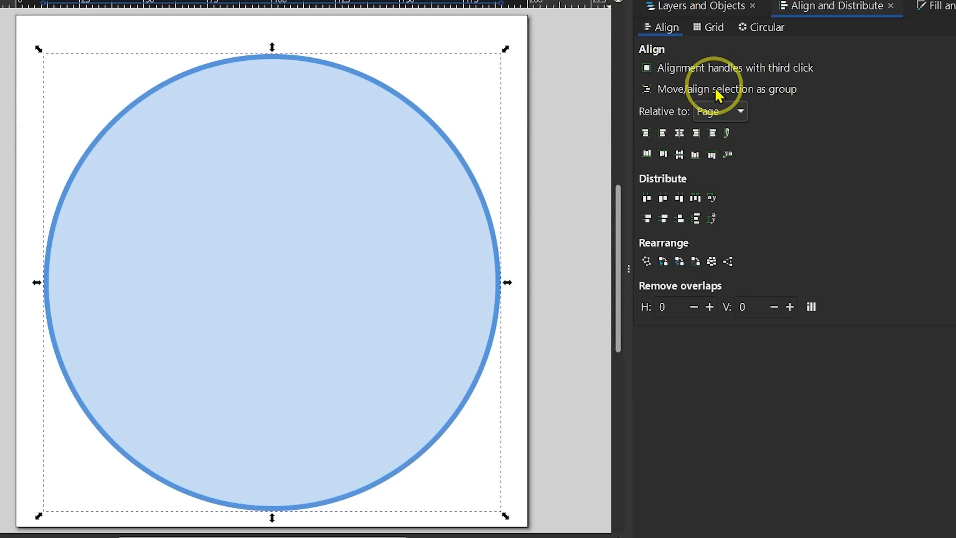
left_click(678, 136)
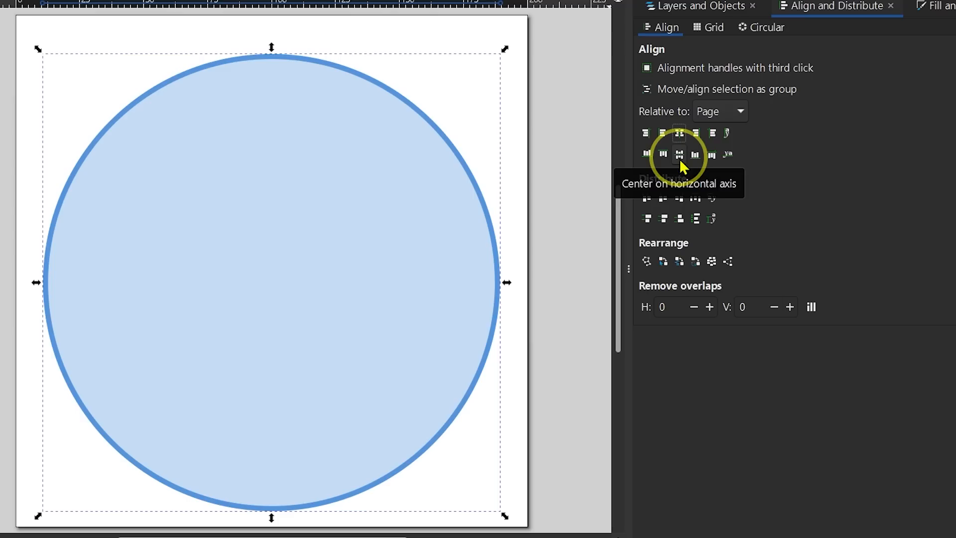
left_click(679, 154)
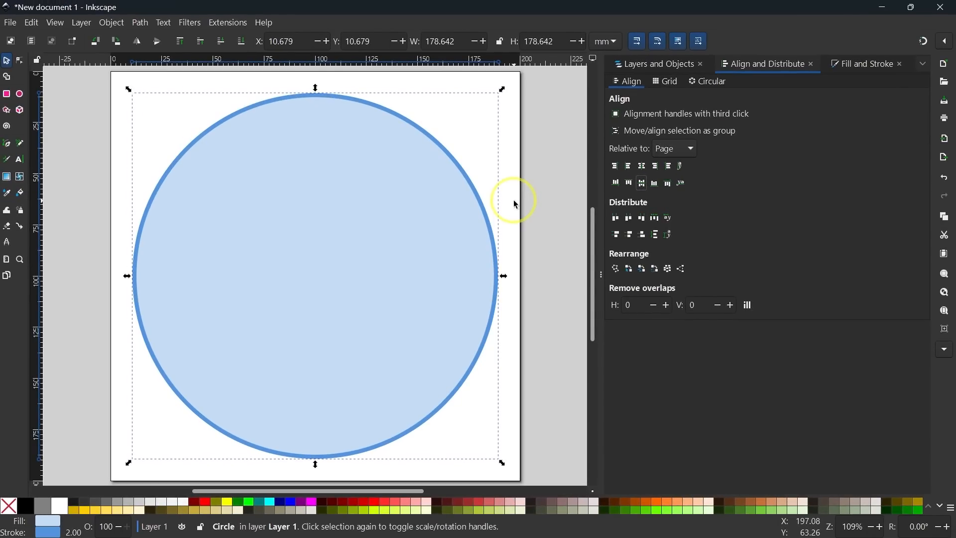
Reselect the circle and shift its flat fill color to hue 200.
left_click(513, 200)
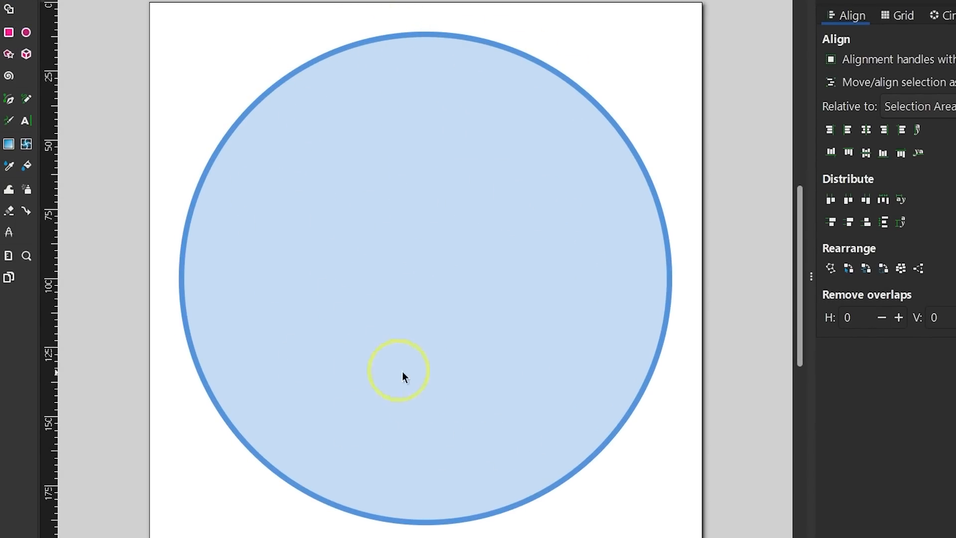
left_click(390, 256)
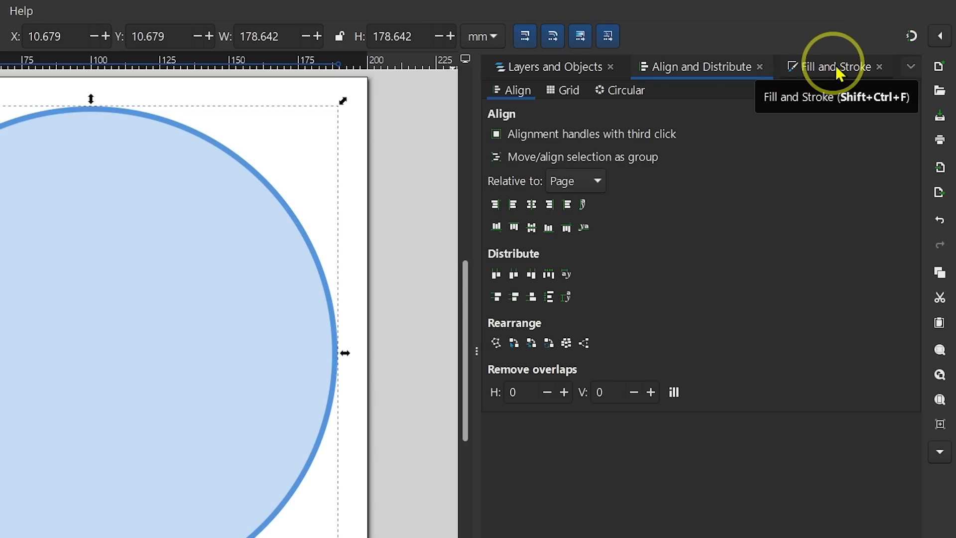
left_click(824, 71)
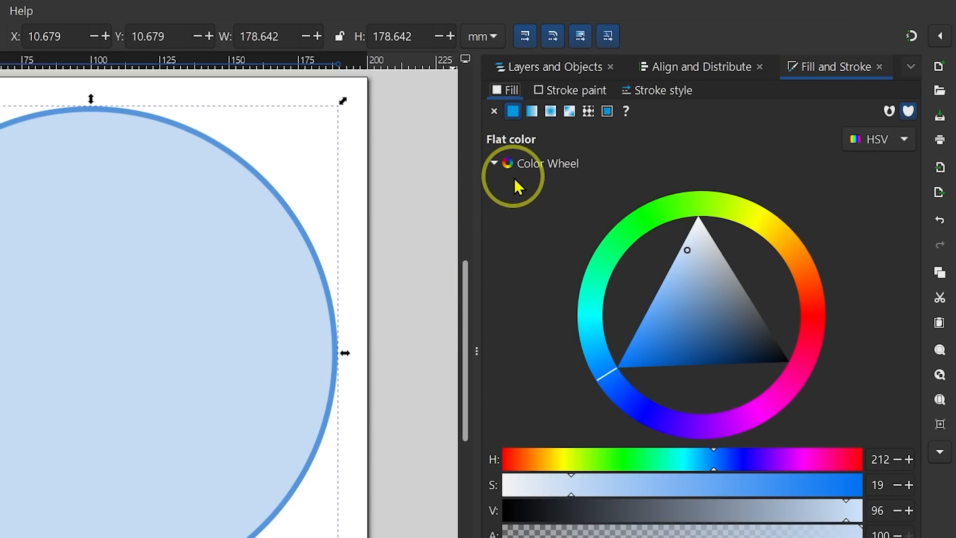
left_click(494, 164)
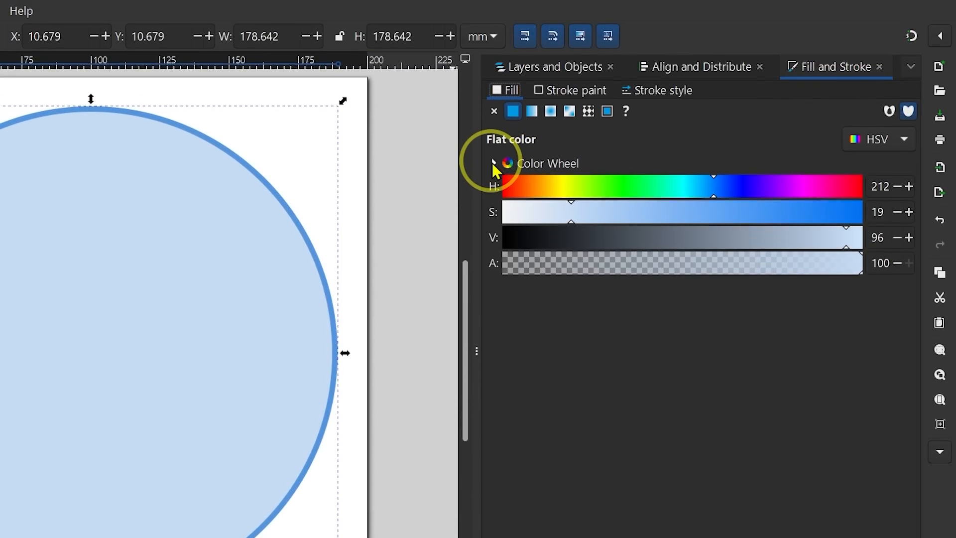
left_click(493, 164)
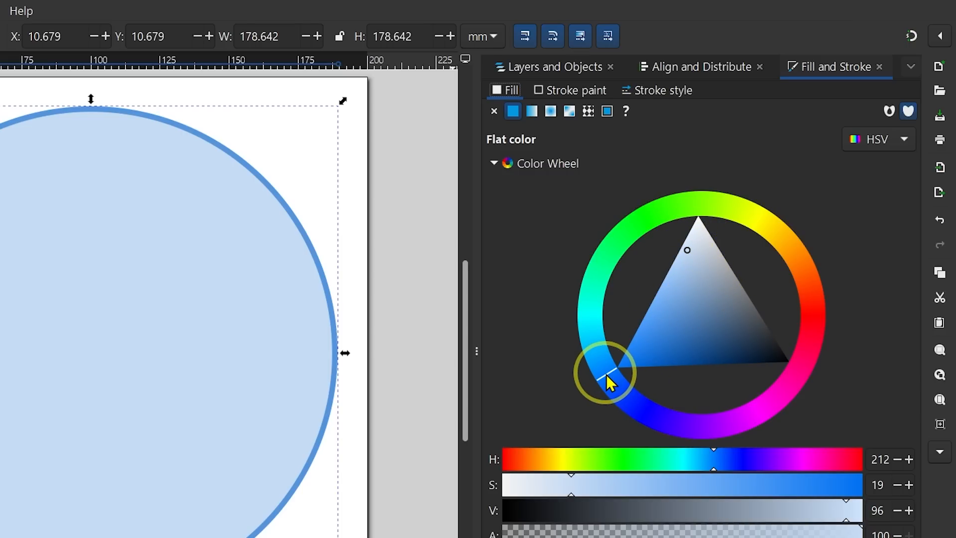
mouse_move(606, 374)
left_mouse_down()
mouse_move(587, 330)
mouse_move(607, 379)
mouse_move(591, 337)
mouse_move(620, 378)
mouse_move(601, 357)
left_mouse_up()
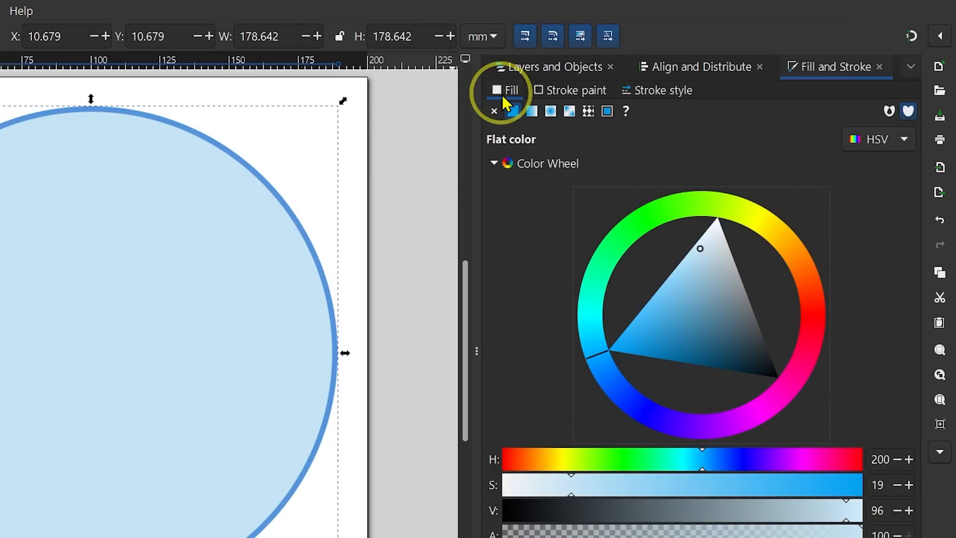
Set the circle's fill to a darker light blue with hue 203, saturation 26 and value 93.
left_click(561, 91)
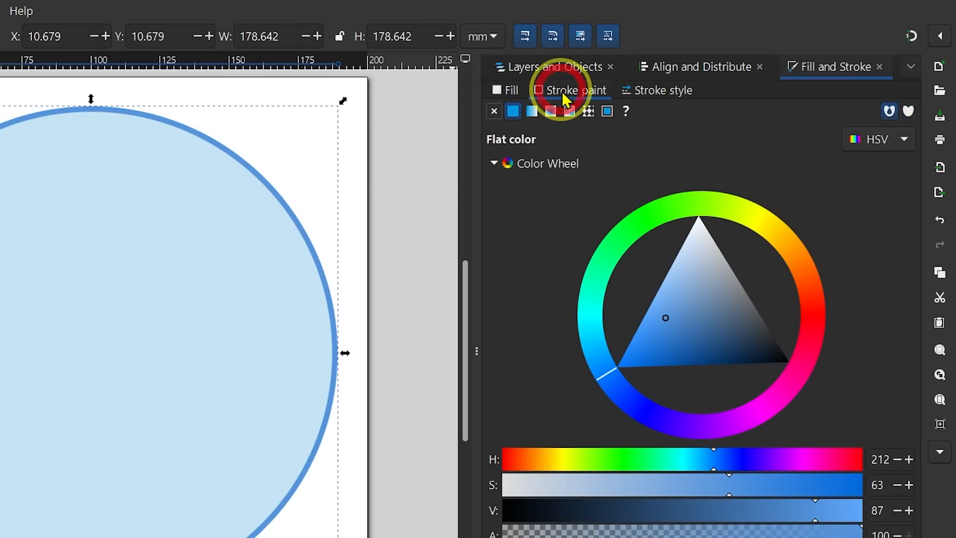
left_click(661, 91)
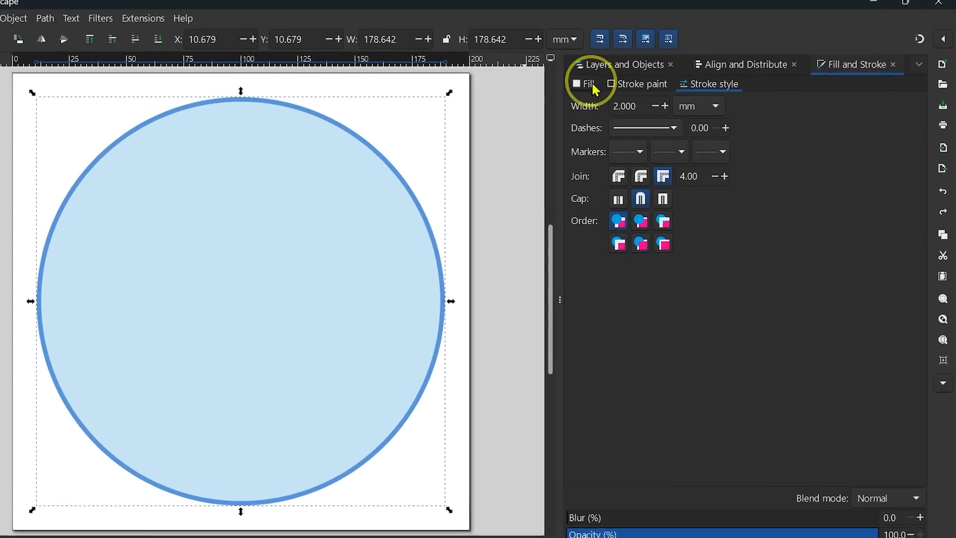
left_click(621, 81)
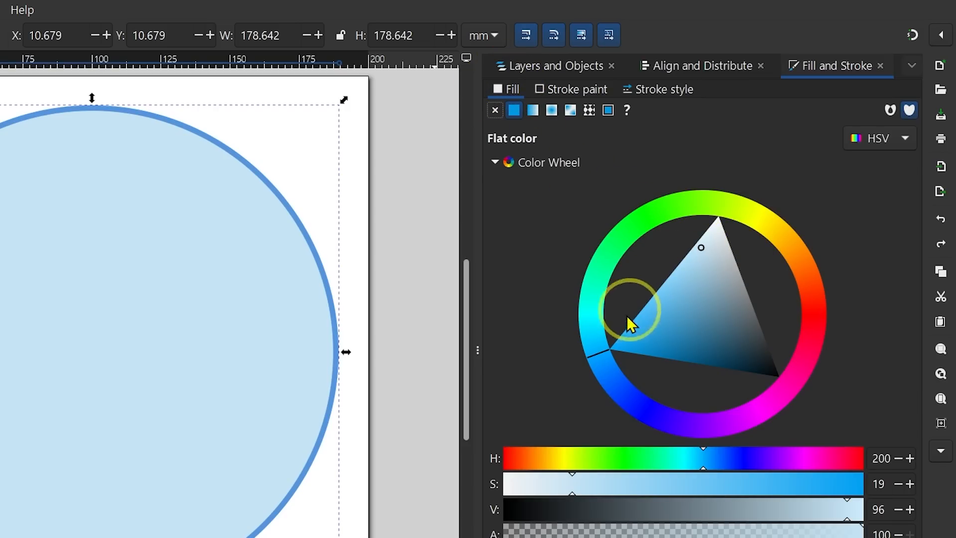
left_click_drag(598, 353, 609, 358)
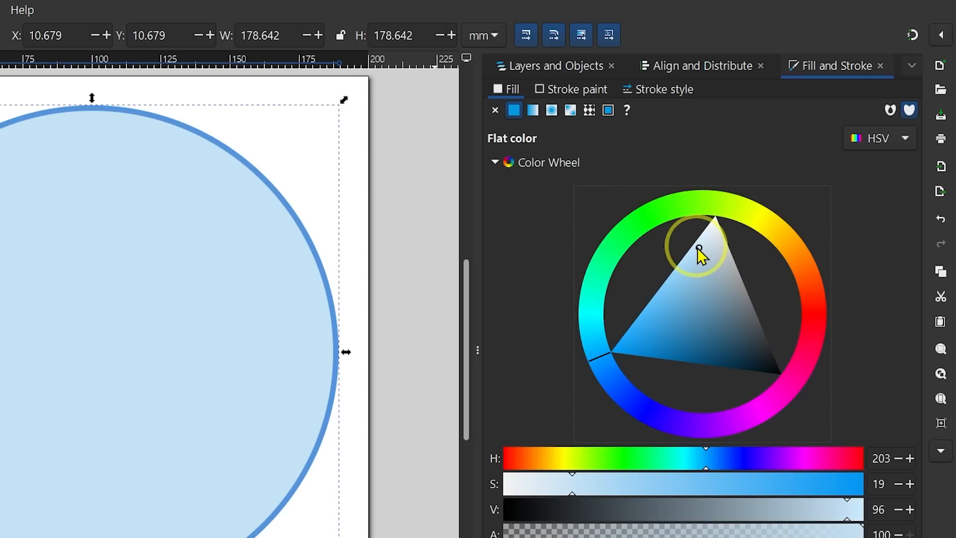
mouse_move(699, 249)
left_mouse_down()
mouse_move(710, 246)
mouse_move(691, 262)
mouse_move(700, 267)
mouse_move(696, 261)
left_mouse_up()
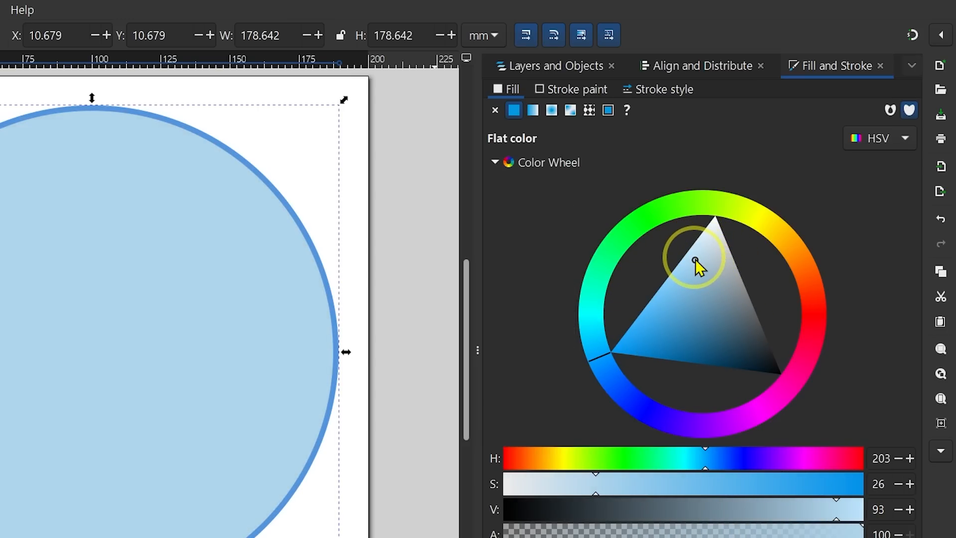
left_click(695, 259)
Set the circle's stroke color to a muted blue with hue 214, saturation 58 and value 78.
left_click(582, 92)
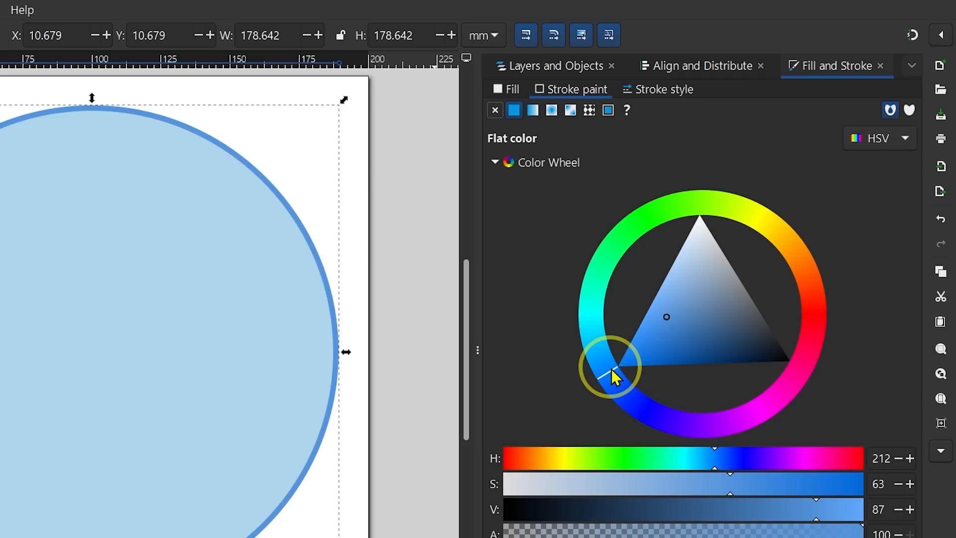
mouse_move(611, 369)
left_mouse_down()
mouse_move(603, 367)
mouse_move(615, 374)
left_mouse_up()
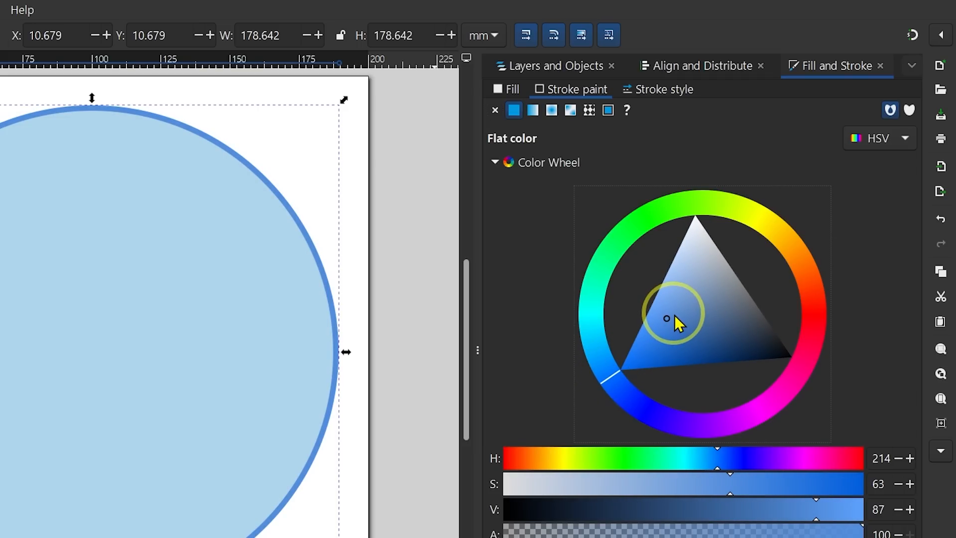
mouse_move(666, 318)
left_mouse_down()
mouse_move(704, 331)
mouse_move(683, 317)
left_mouse_up()
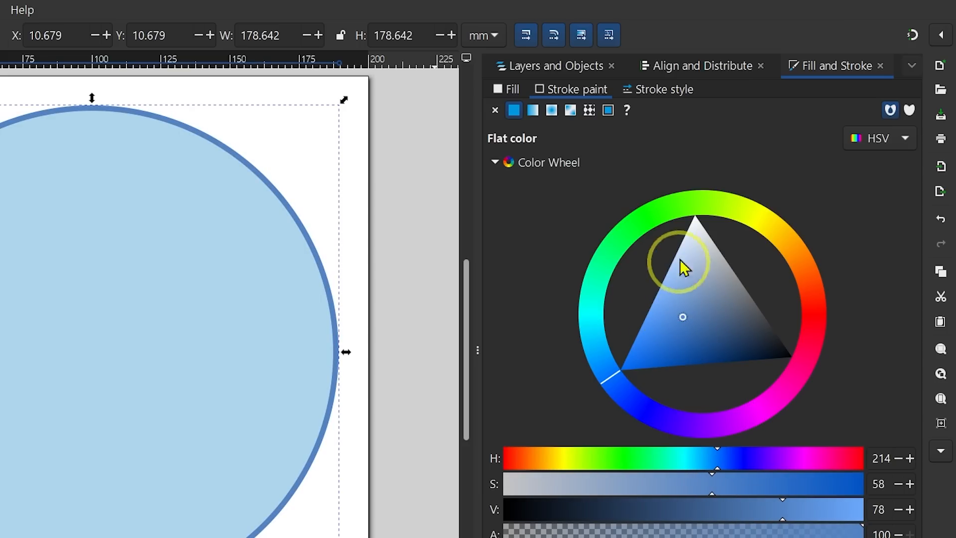
Try a stroke width of 4 mm on the circle and set it back to 2 mm.
left_click(659, 96)
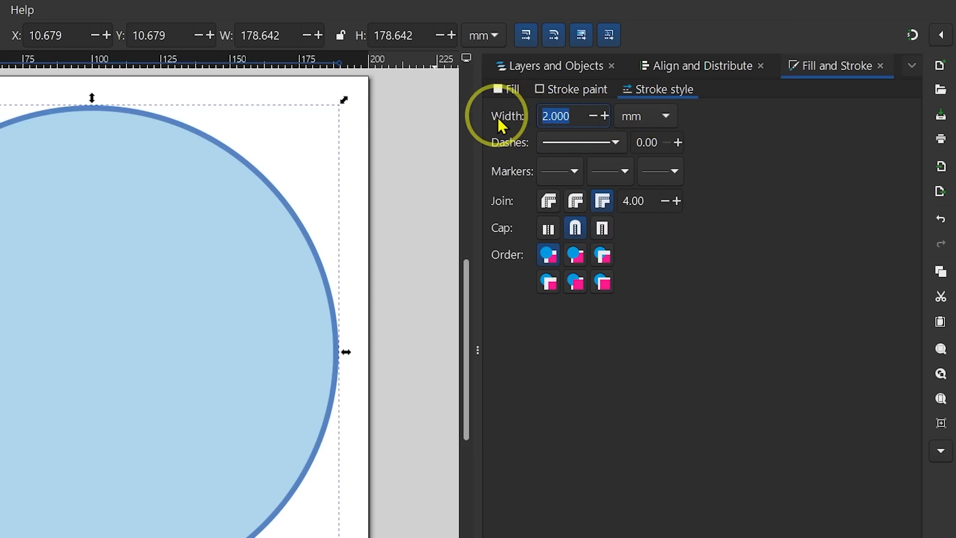
left_click(579, 116)
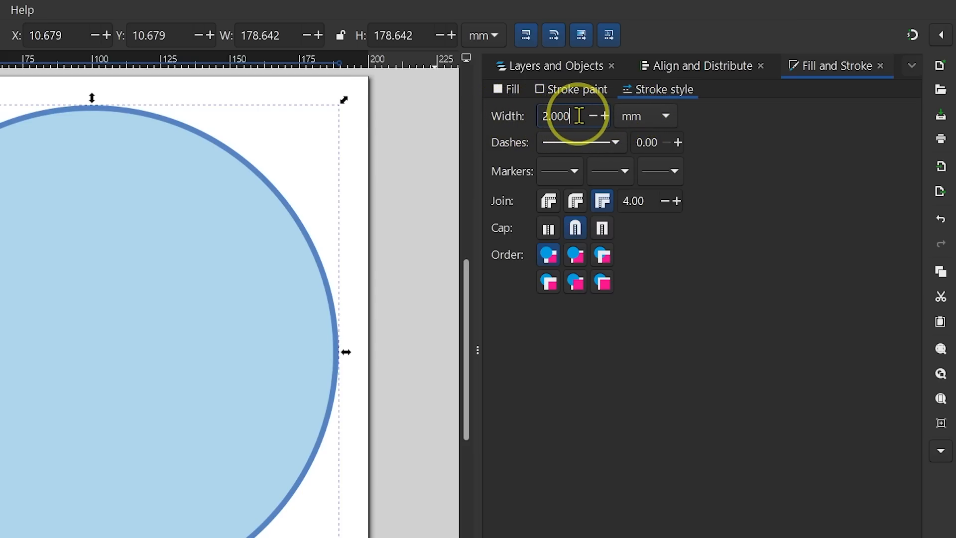
left_click_drag(566, 115, 513, 116)
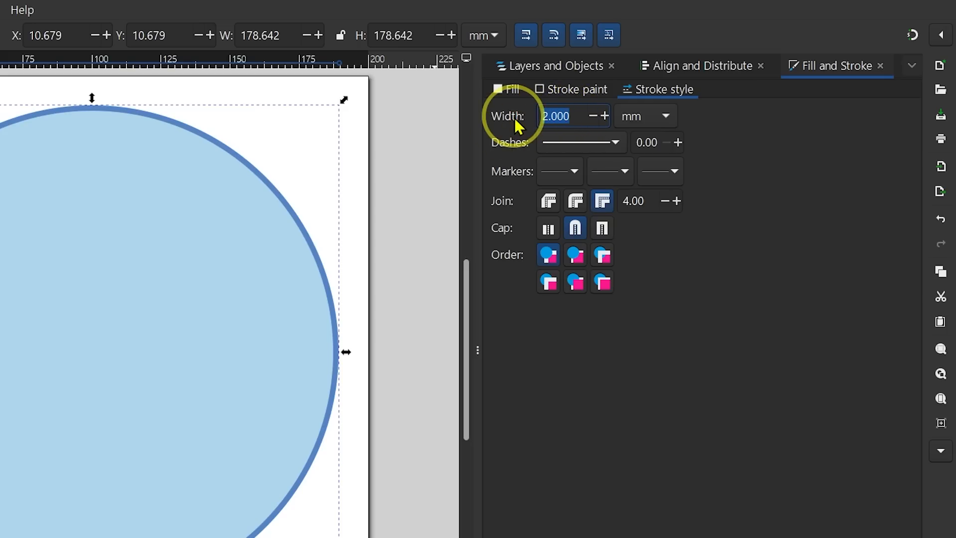
type("4")
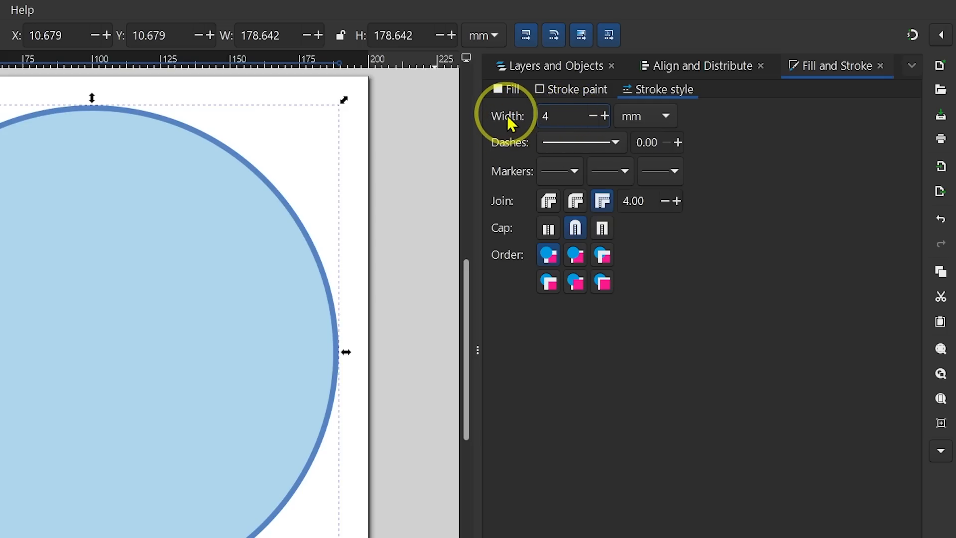
key("Return")
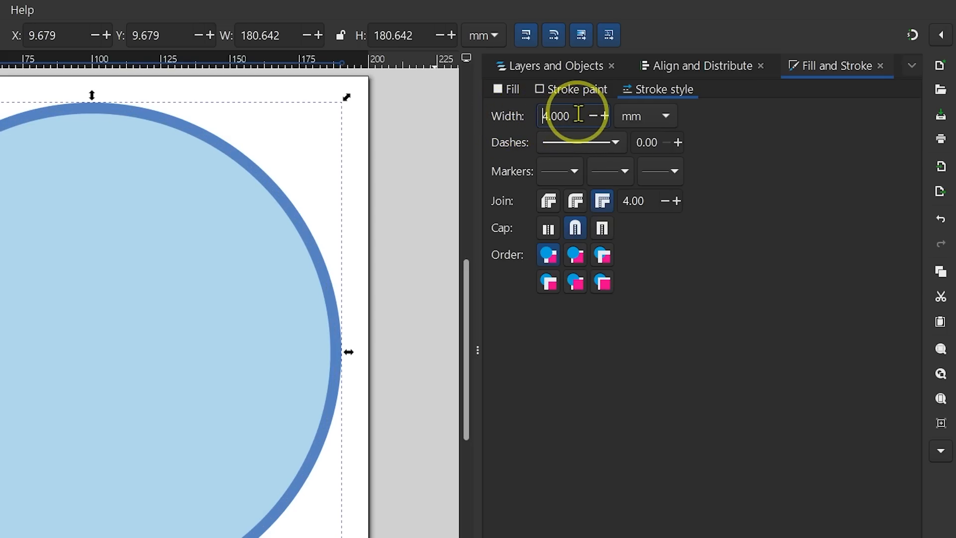
left_click_drag(578, 115, 506, 121)
type("2")
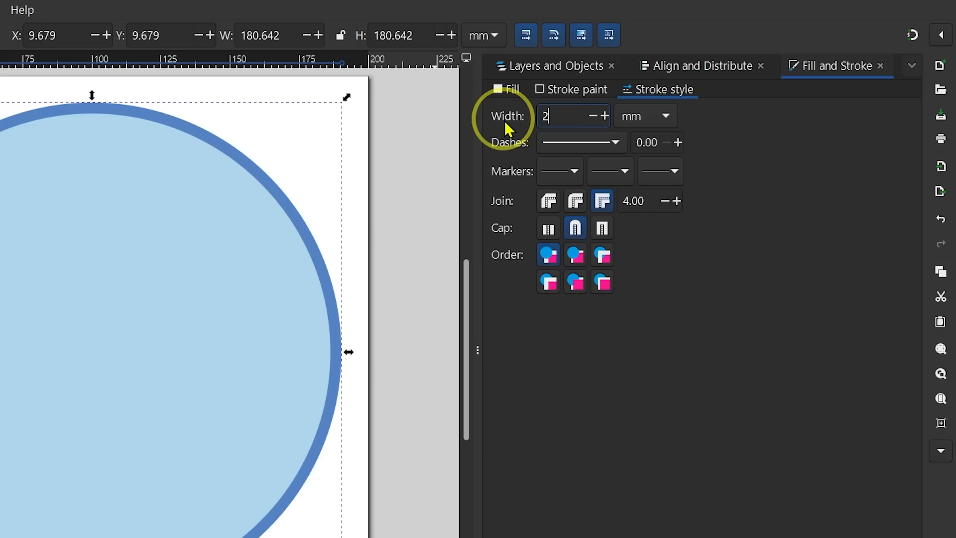
key("Return")
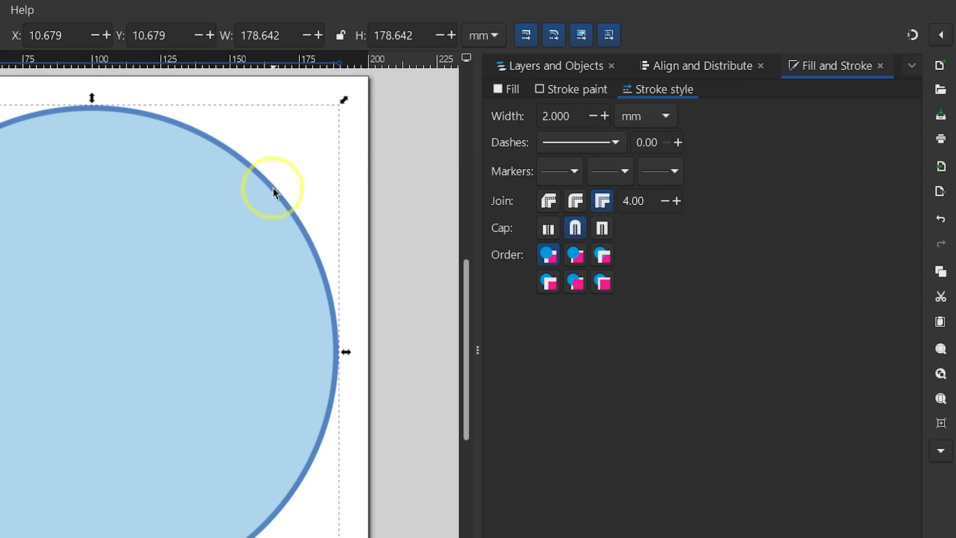
Apply the "2 1" dash pattern to the circle's stroke and try pattern offsets of 0.10 and 10.
left_click(589, 143)
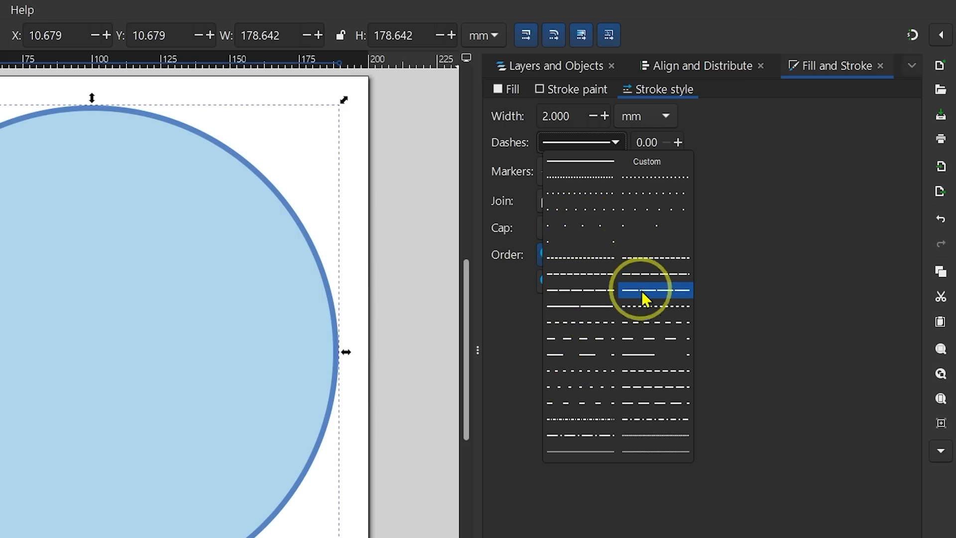
left_click(581, 256)
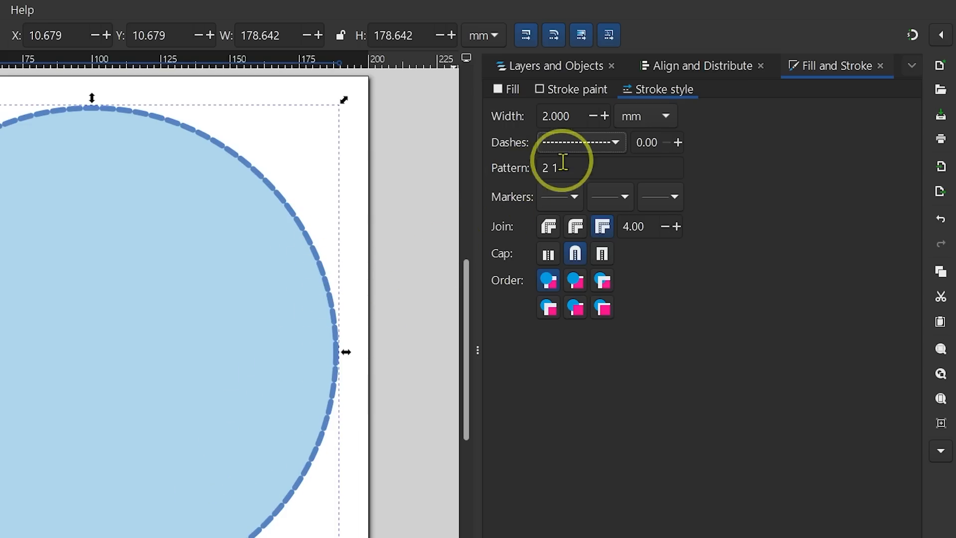
left_click(659, 141)
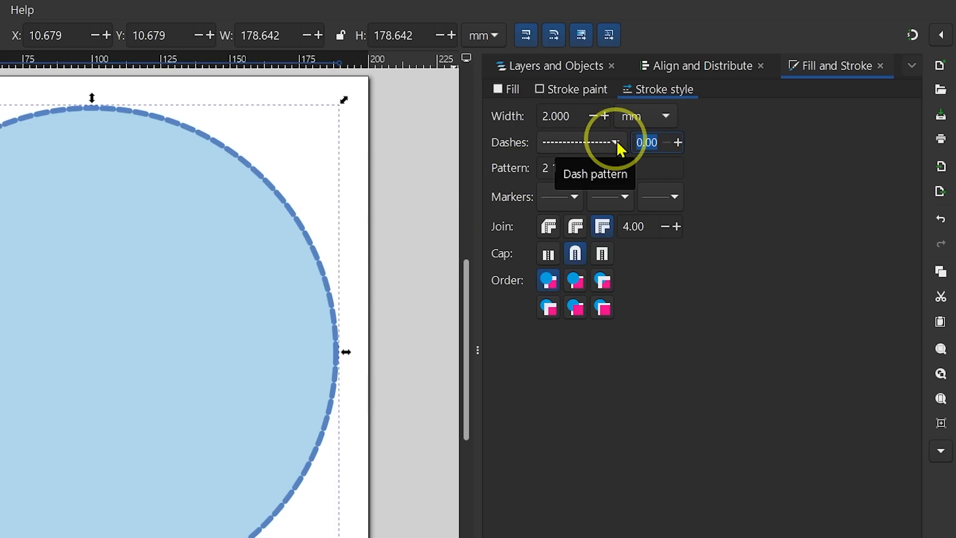
type(".1")
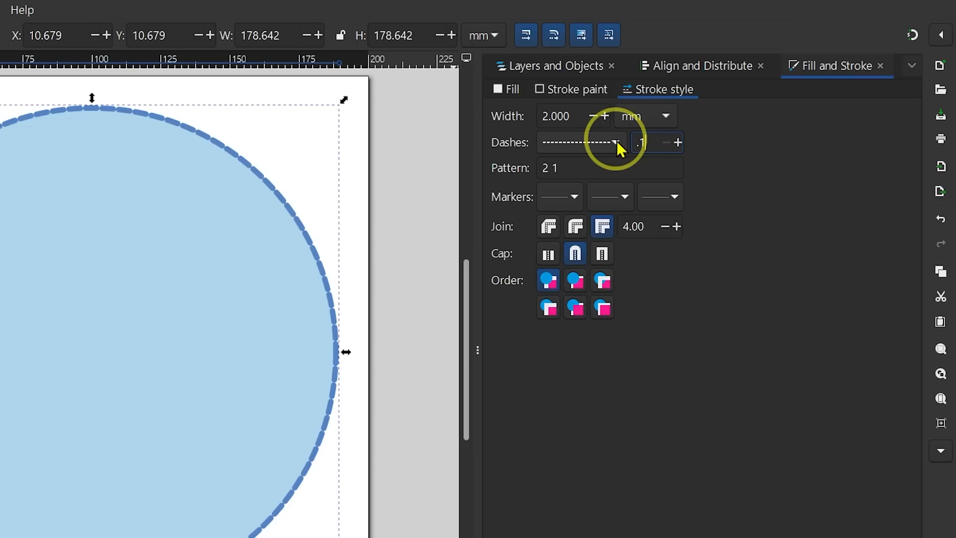
key("Return")
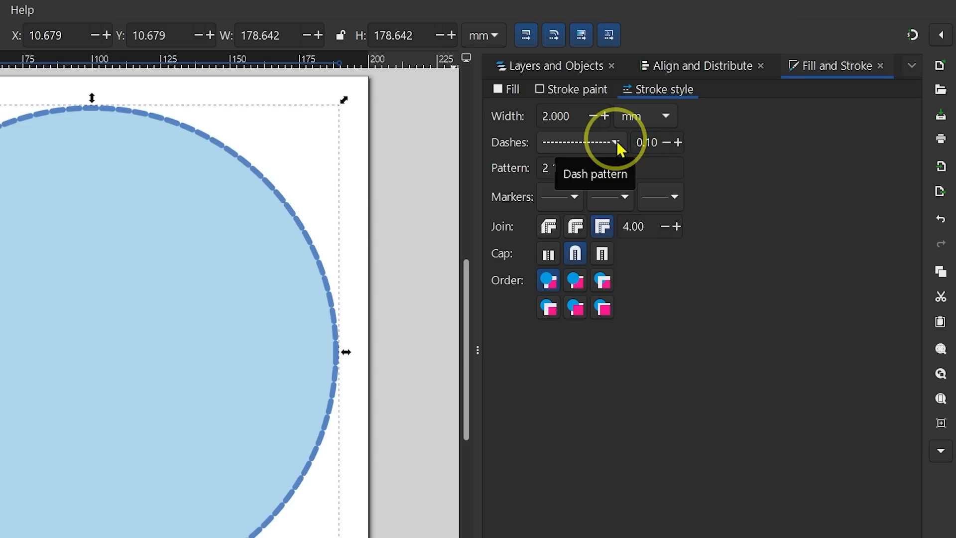
left_click(658, 142)
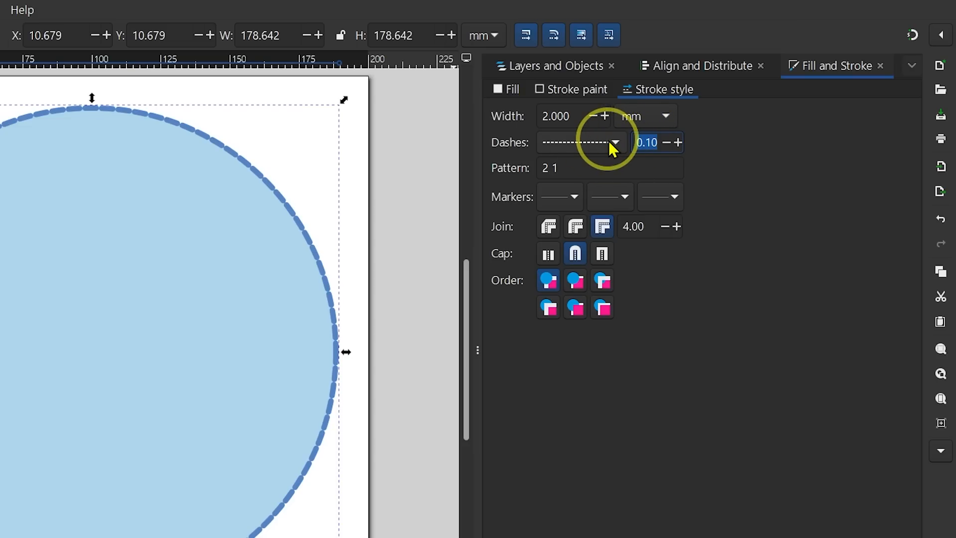
type("10")
key("Return")
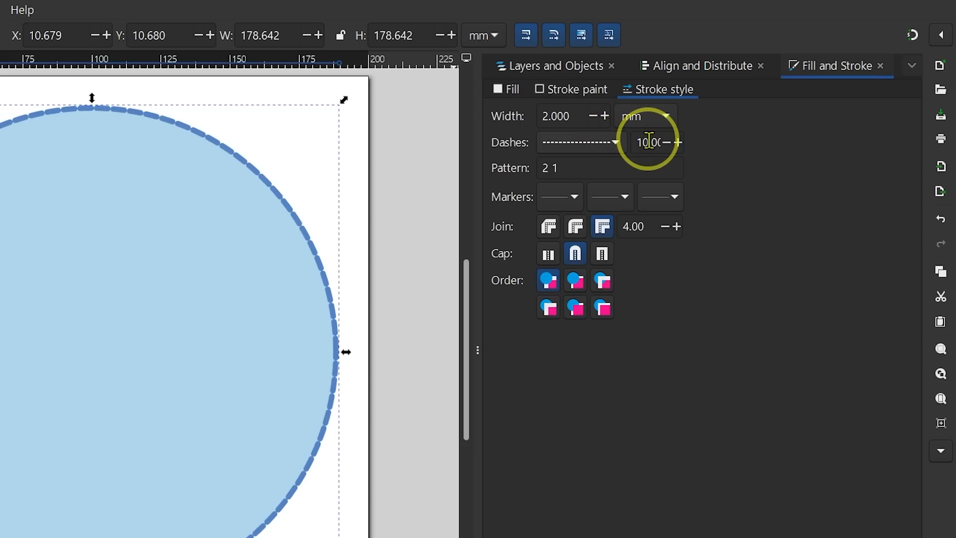
Try a larger dash offset, reset it to 0, and return the circle's stroke to a solid line.
left_click_drag(678, 142, 678, 142)
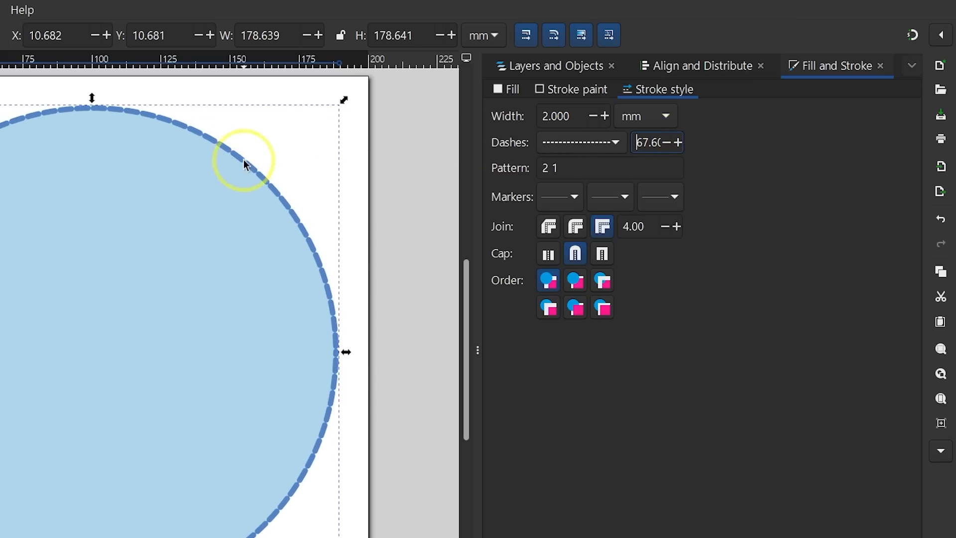
double_click(645, 143)
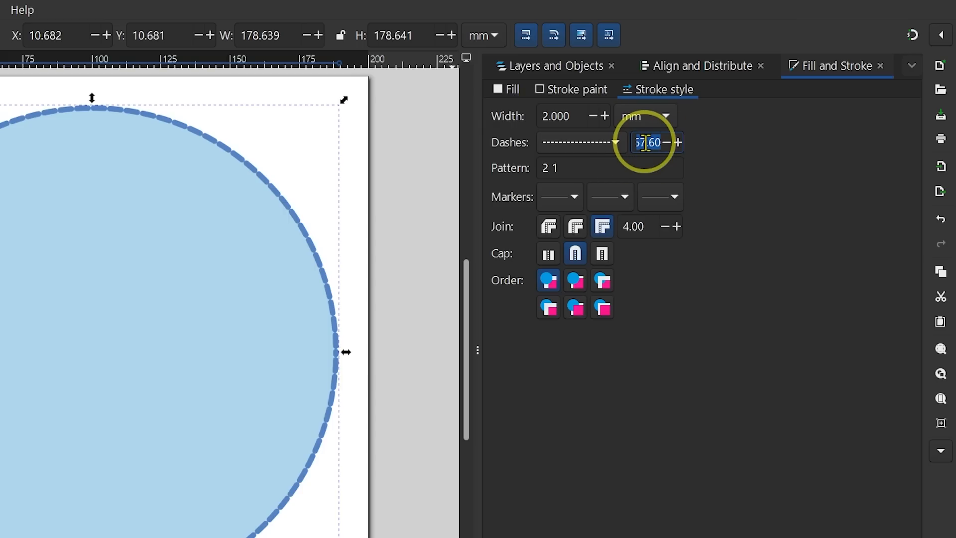
type("0")
key("Return")
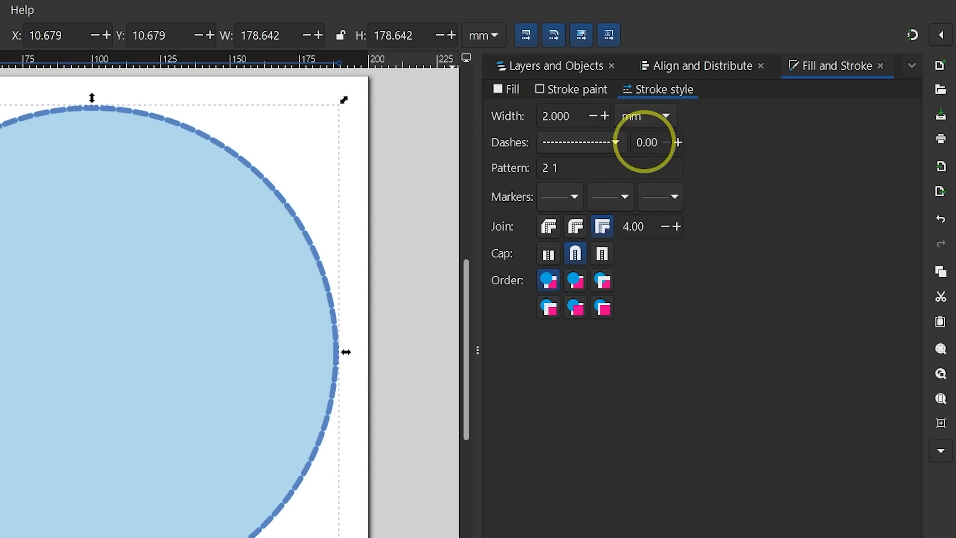
left_click(603, 138)
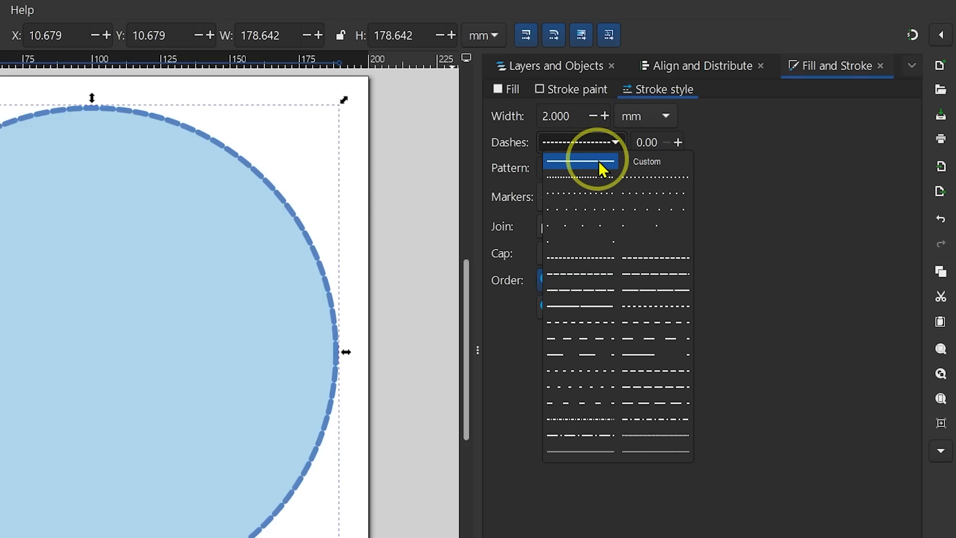
left_click(598, 161)
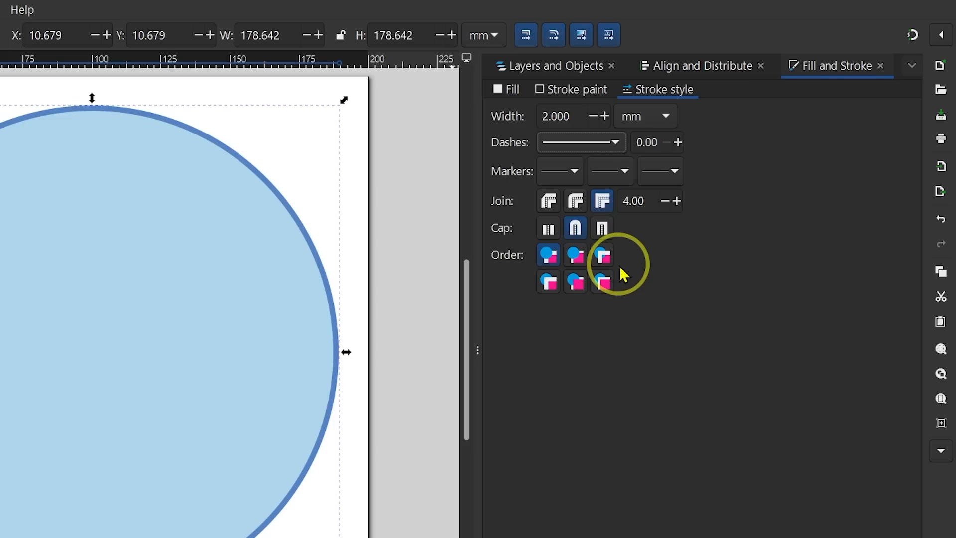
With the circle deselected, try a straight line and a wavy freehand line across it using the Pencil tool, deleting each one.
left_click(419, 243)
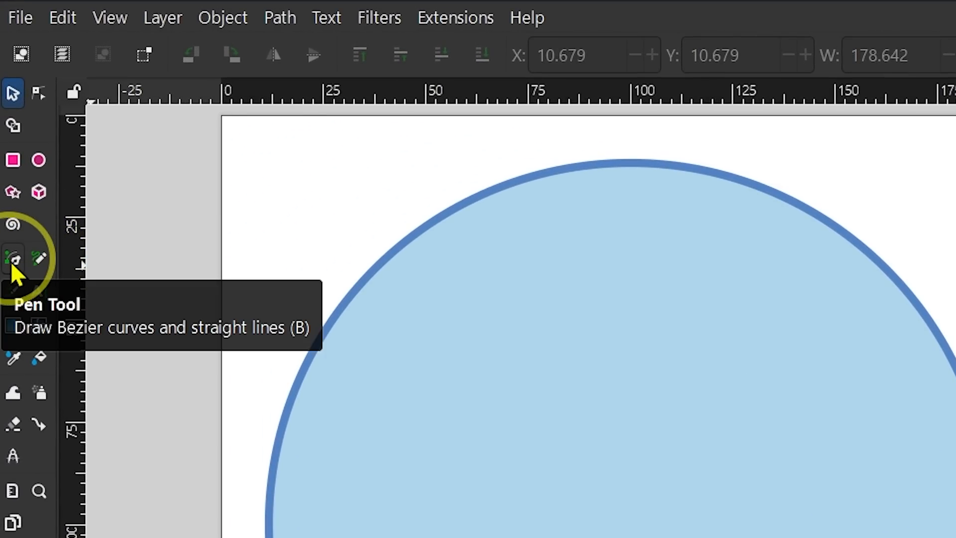
left_click(43, 261)
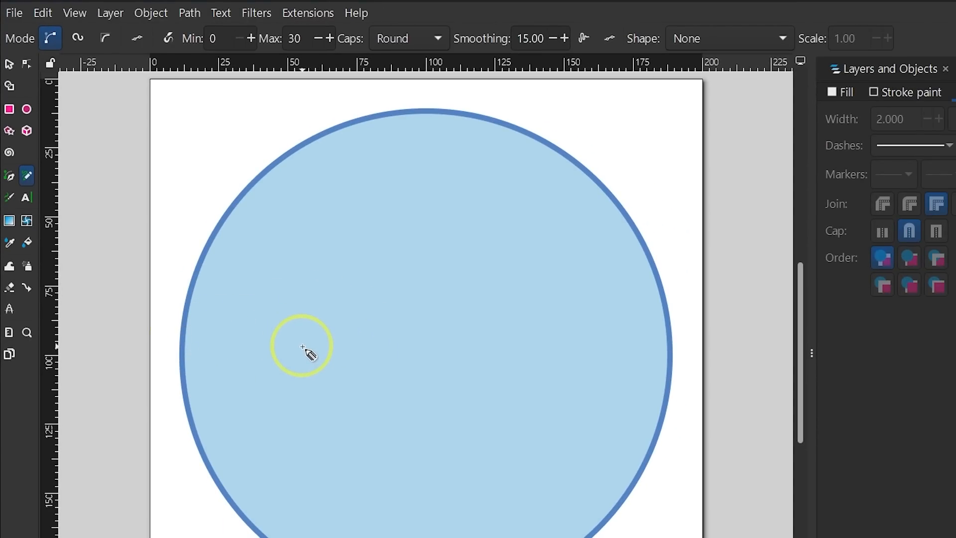
left_click(181, 363)
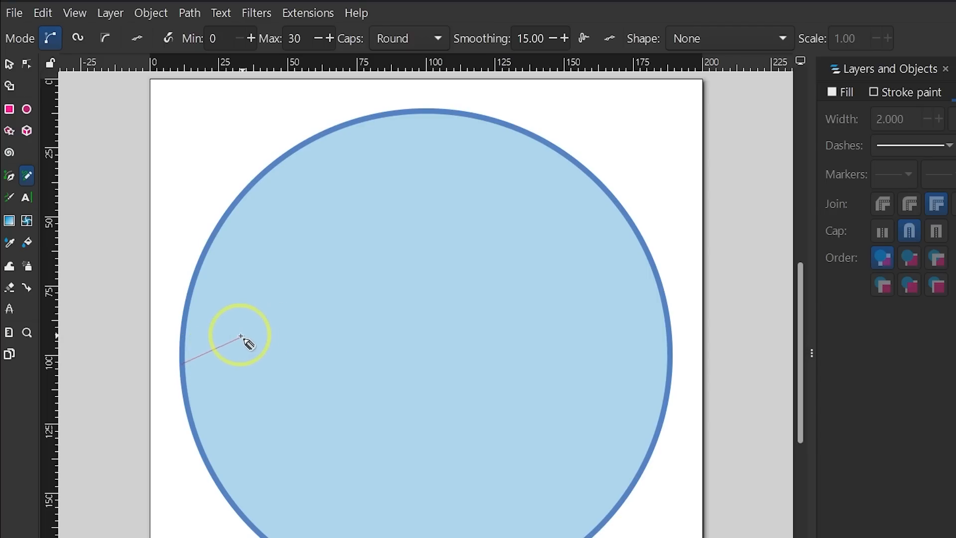
left_click(345, 315)
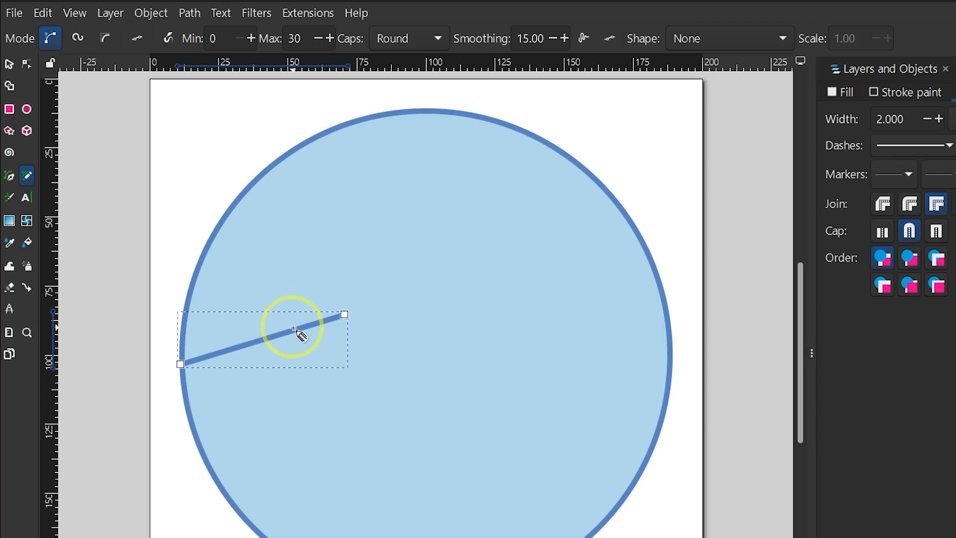
key("Delete")
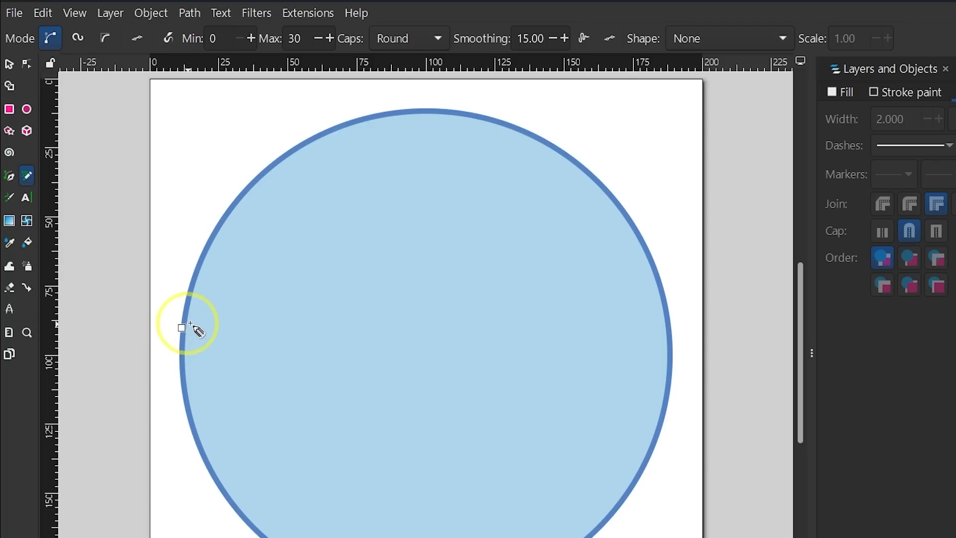
mouse_move(182, 327)
left_mouse_down()
mouse_move(215, 315)
mouse_move(242, 326)
mouse_move(254, 355)
mouse_move(299, 376)
mouse_move(347, 293)
mouse_move(382, 328)
mouse_move(374, 386)
mouse_move(433, 390)
mouse_move(494, 352)
mouse_move(510, 415)
mouse_move(549, 432)
mouse_move(605, 396)
mouse_move(637, 403)
mouse_move(648, 431)
left_mouse_up()
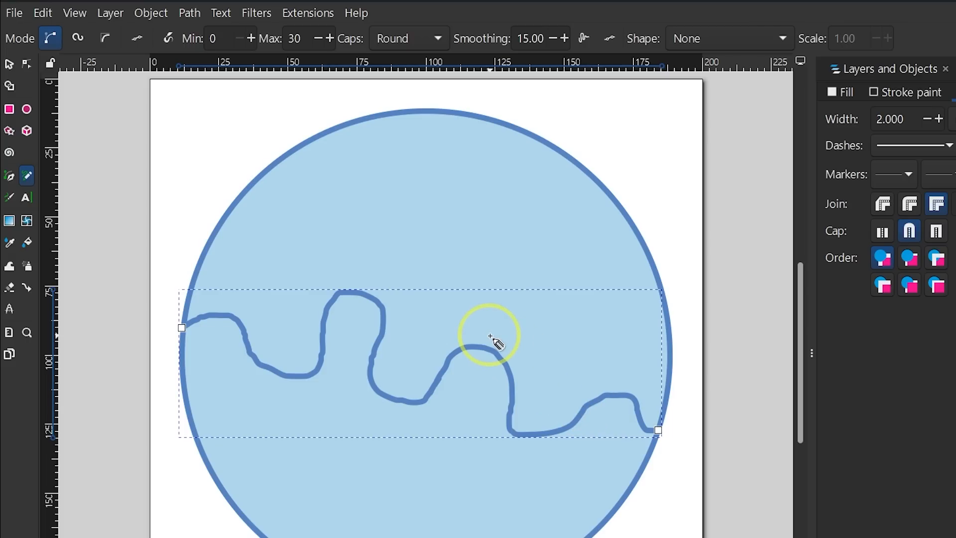
key("Delete")
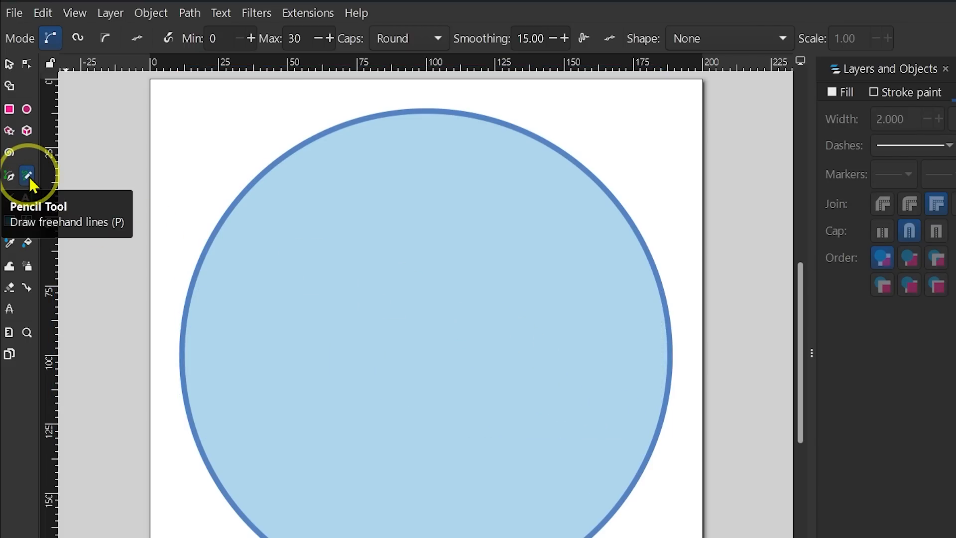
Draw a connected five-segment zigzag with the Pencil tool from the circle's left edge to its right edge, about 180 mm wide and 44 mm high.
left_click(180, 348)
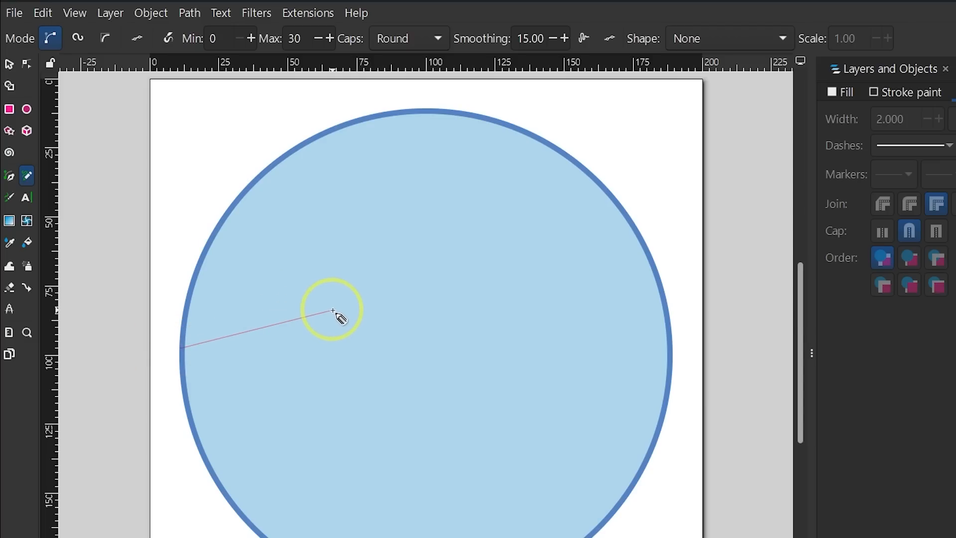
left_click(333, 311)
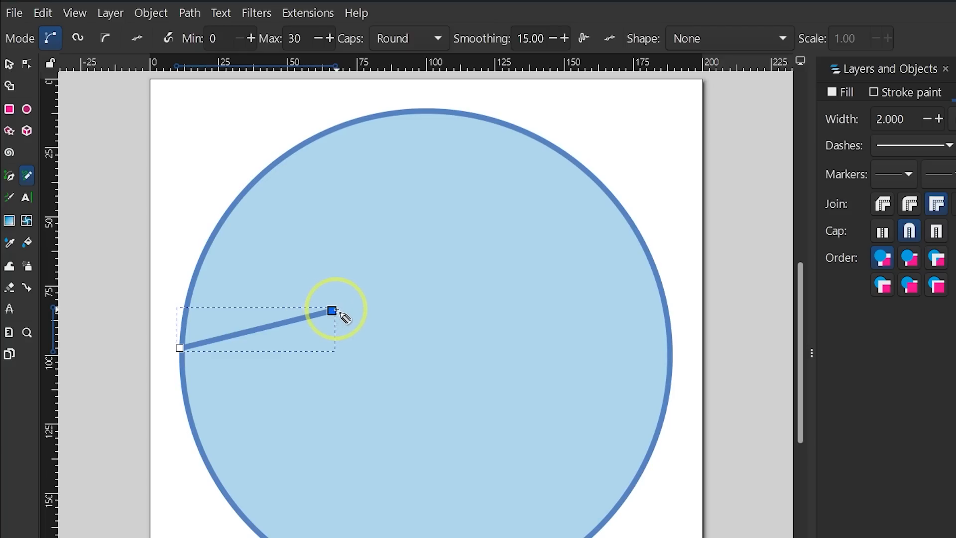
left_click(332, 310)
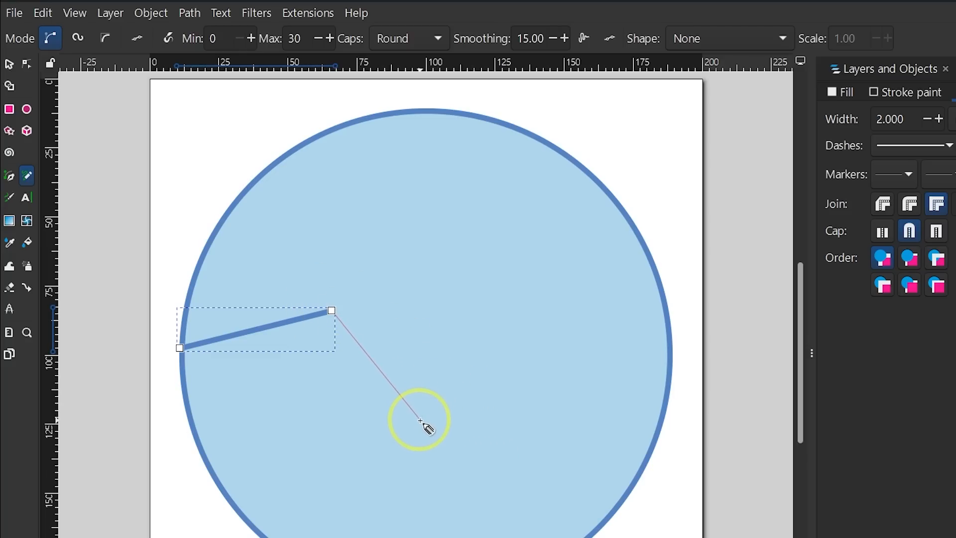
left_click(419, 424)
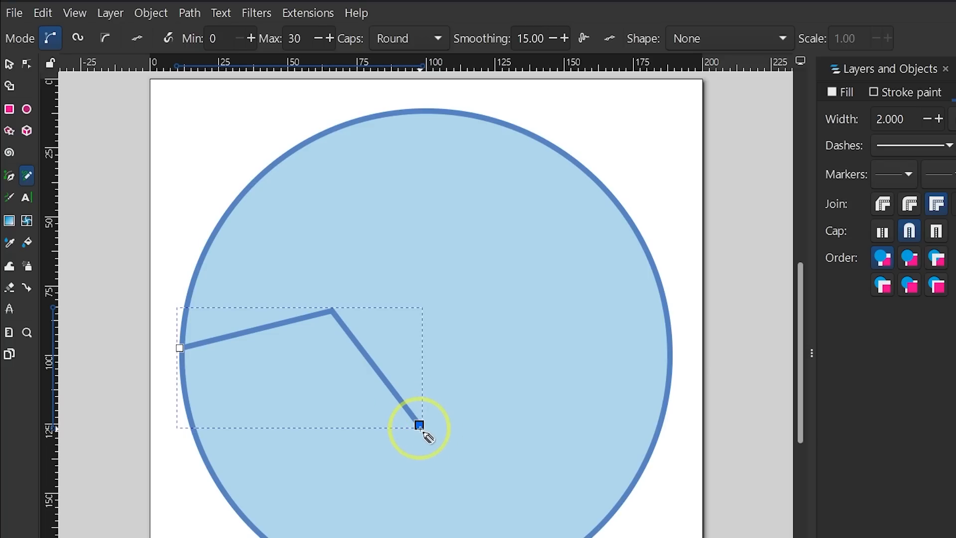
left_click(421, 420)
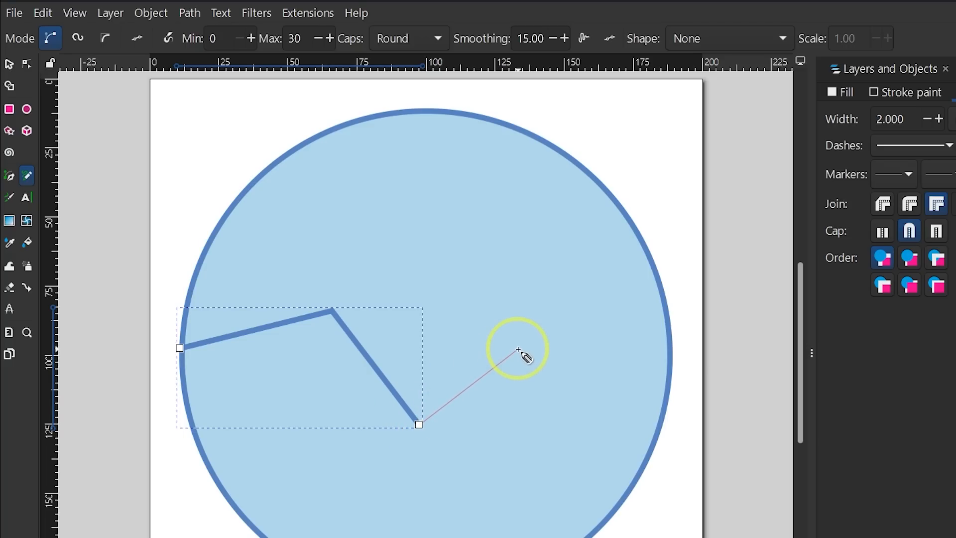
left_click(518, 348)
left_click(519, 348)
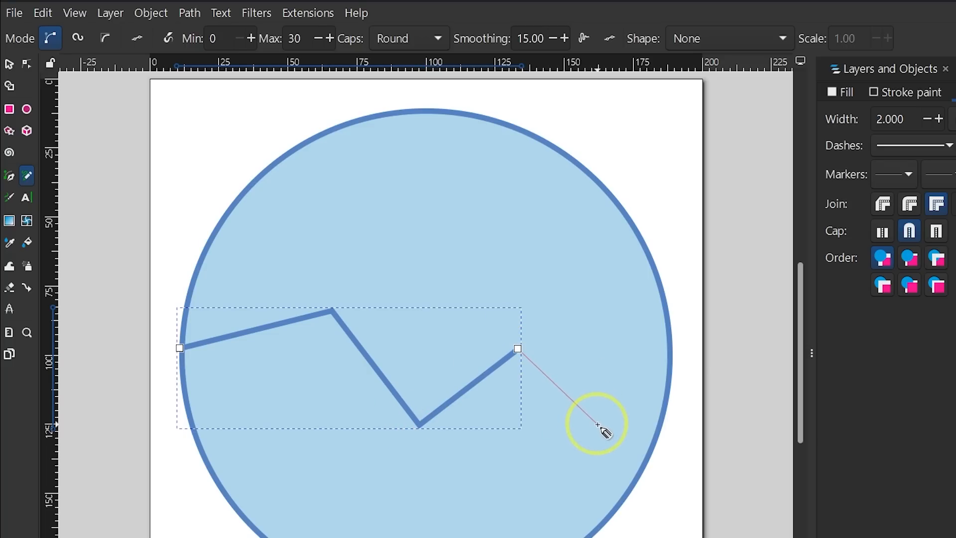
left_click(593, 420)
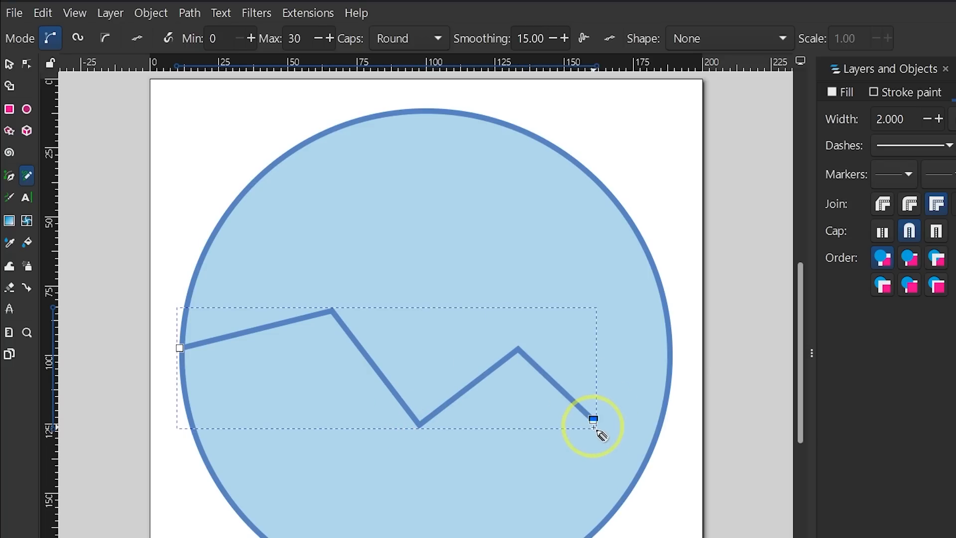
double_click(670, 370)
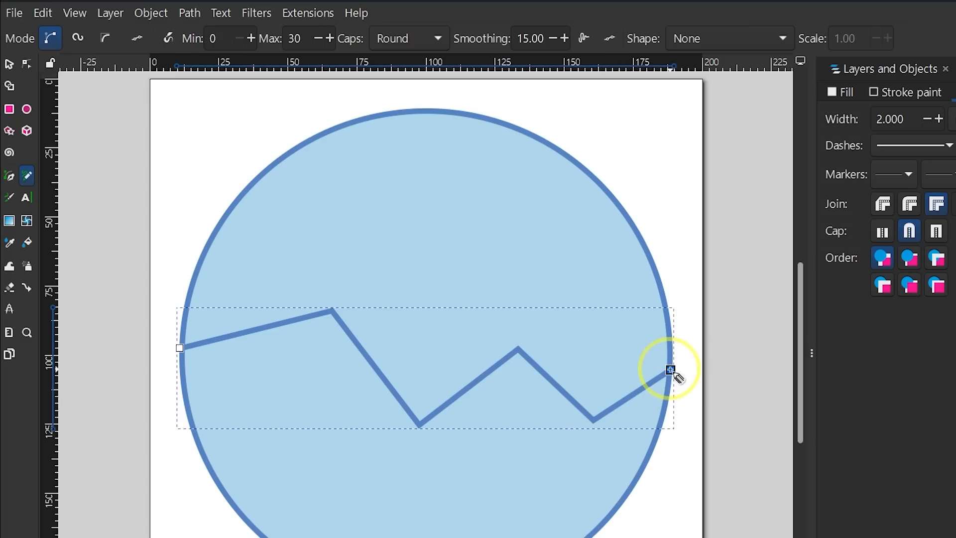
Select the zigzag line as an object, switch it to its rotation handles, and deselect it.
left_click(16, 72)
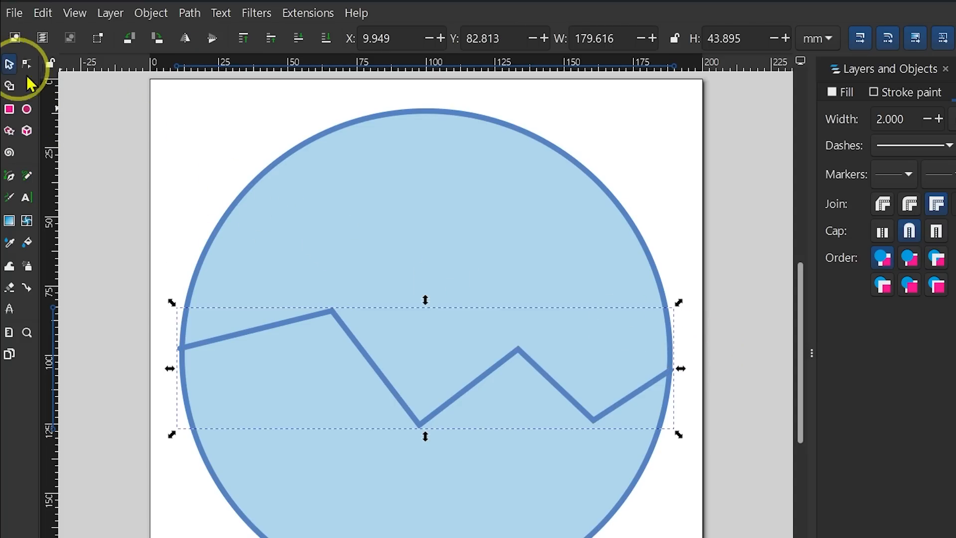
left_click(737, 297)
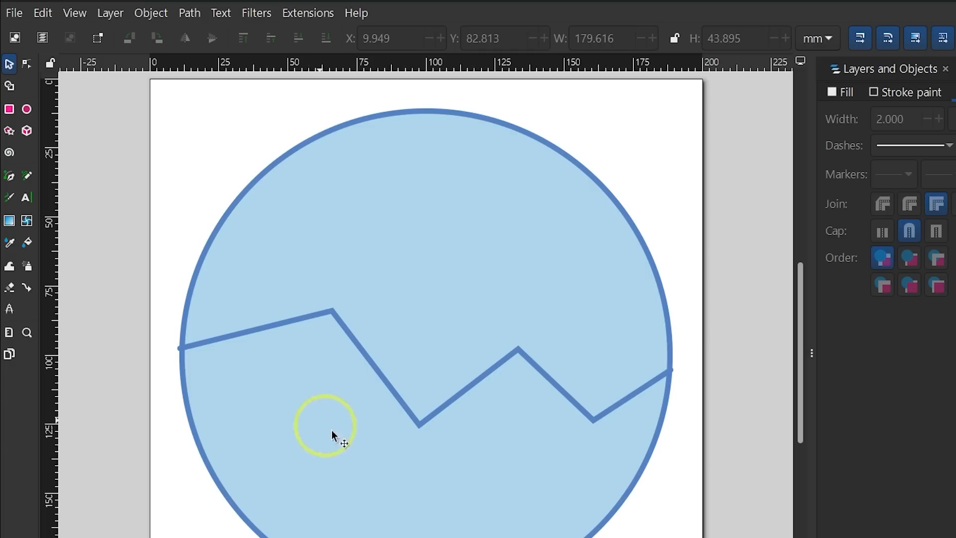
left_click(389, 393)
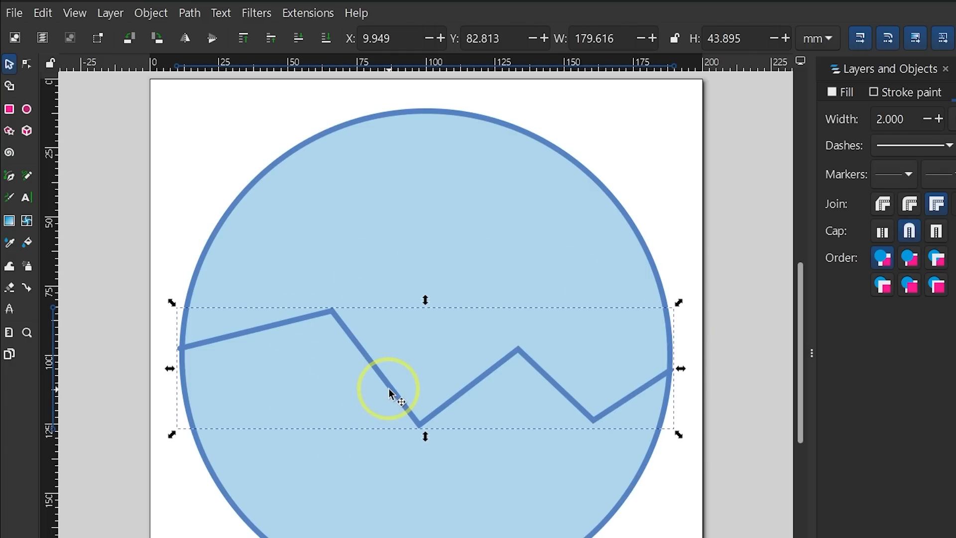
left_click(384, 379)
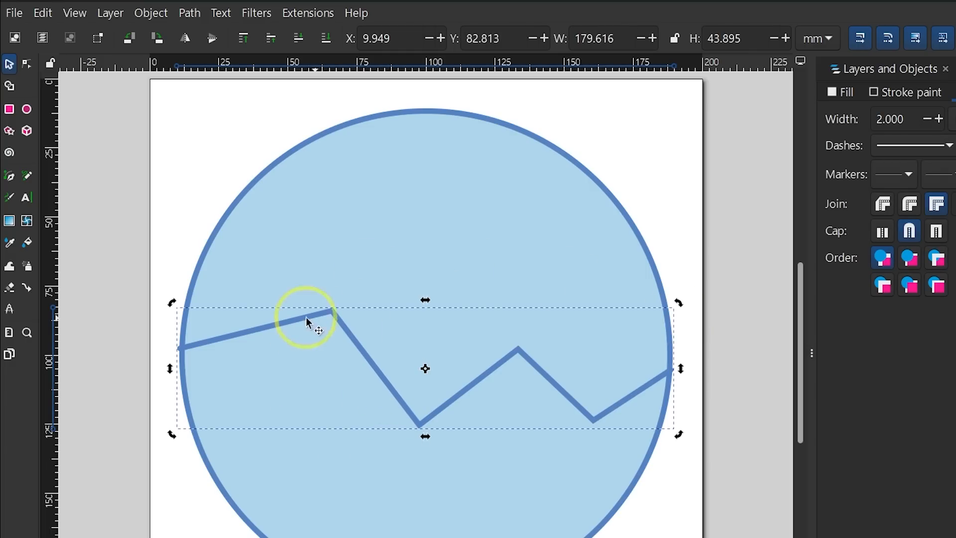
left_click(736, 382)
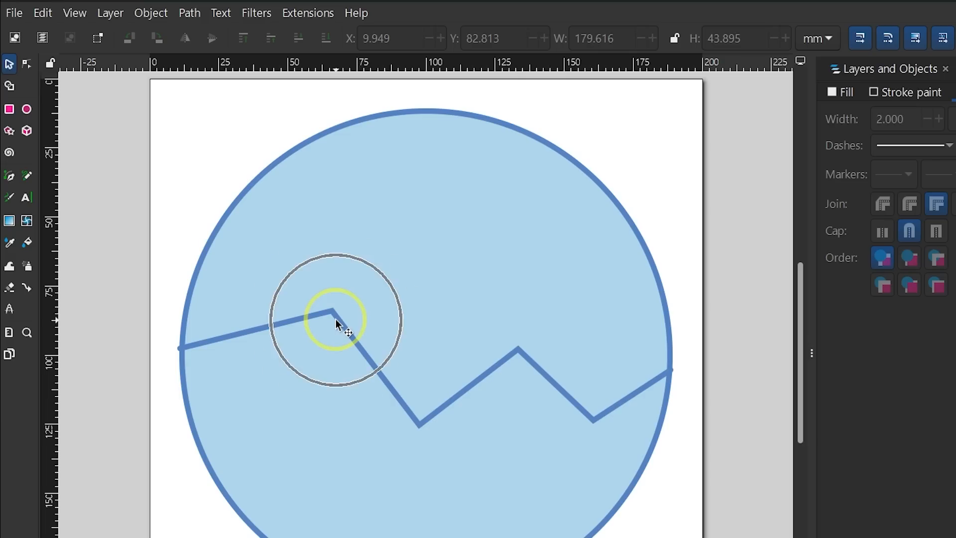
Undo all segments of the zigzag line, leaving only the circle on the page.
key("ctrl+z")
key("ctrl+z")
key("ctrl+z")
key("ctrl+z")
key("ctrl+z")
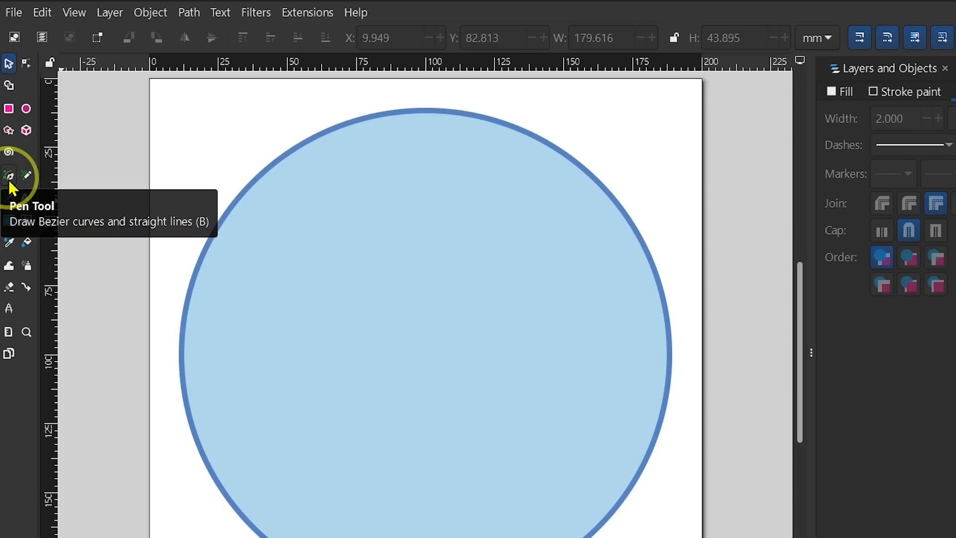
Draw a five-segment zigzag path with the Pen tool from the circle's left edge to its right edge, about 177 mm wide and 36 mm high.
left_click(9, 179)
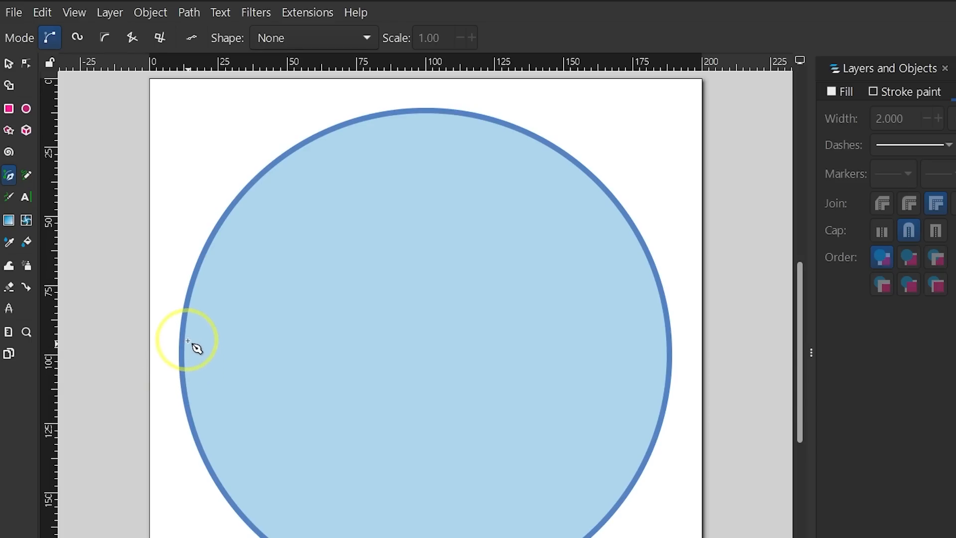
left_click(184, 309)
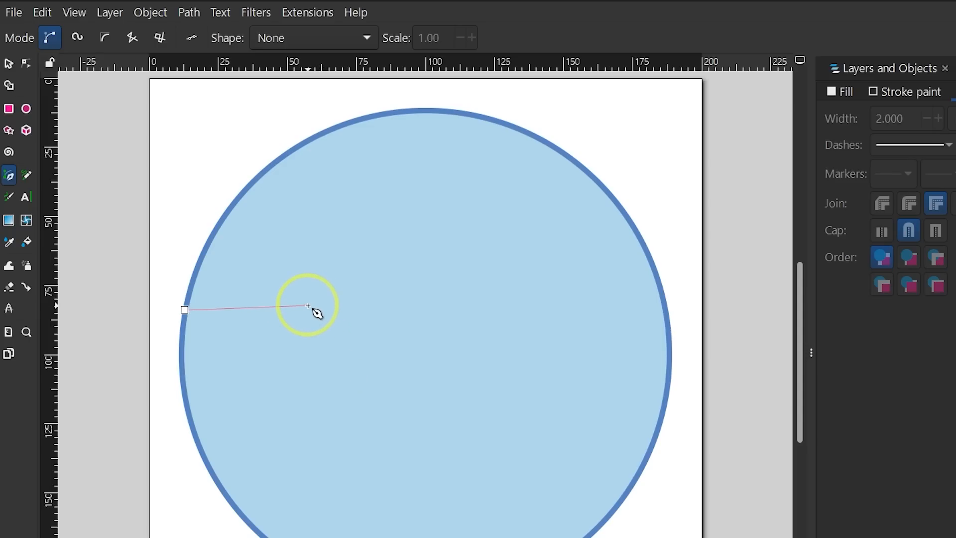
left_click(305, 359)
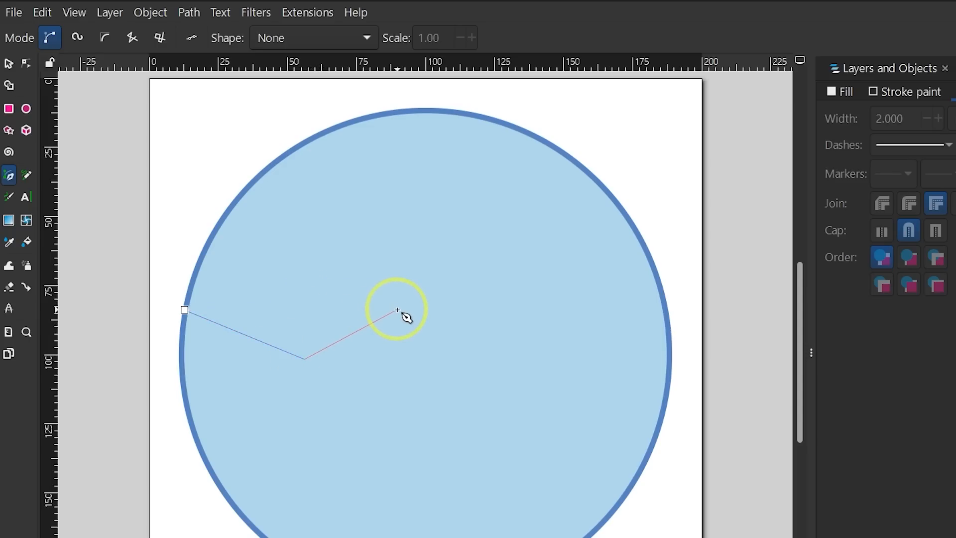
left_click(397, 309)
left_click(484, 401)
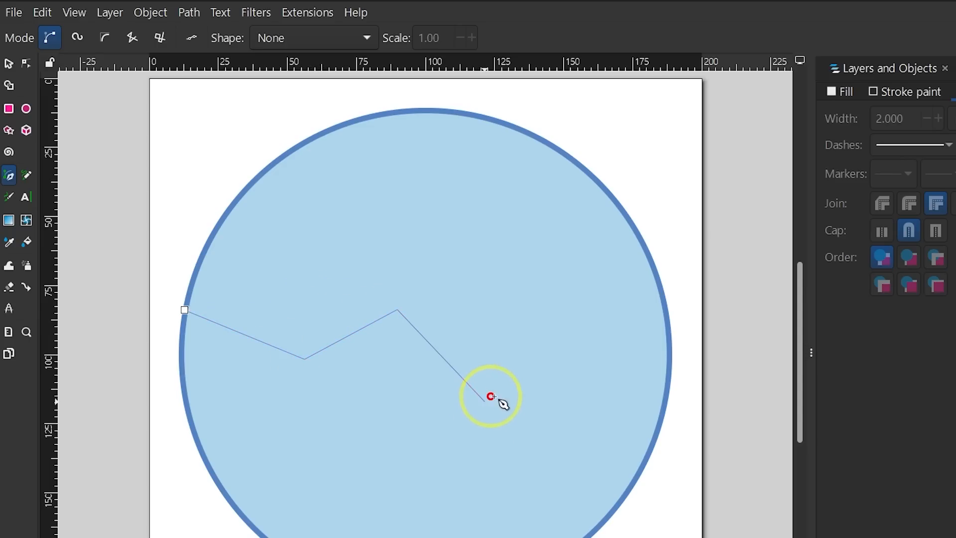
left_click(590, 330)
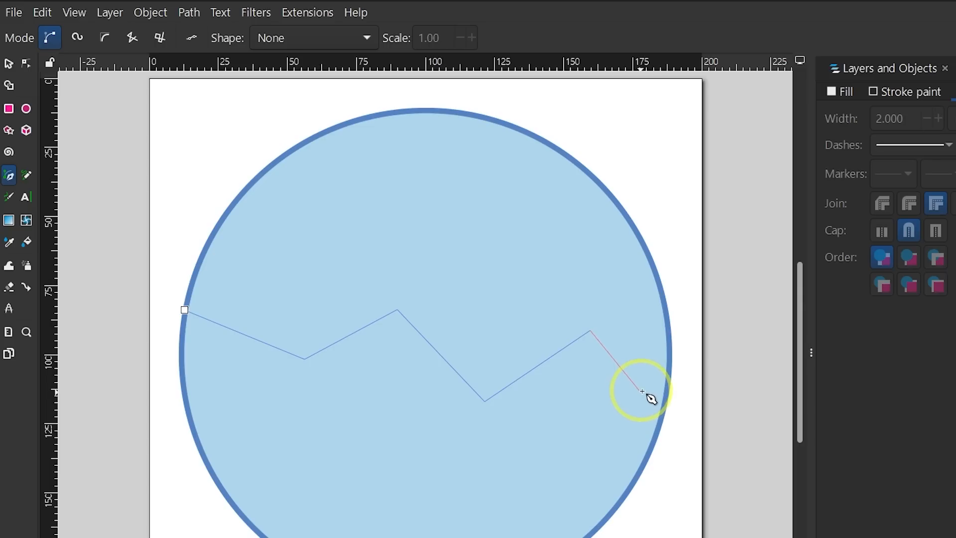
left_click(669, 381)
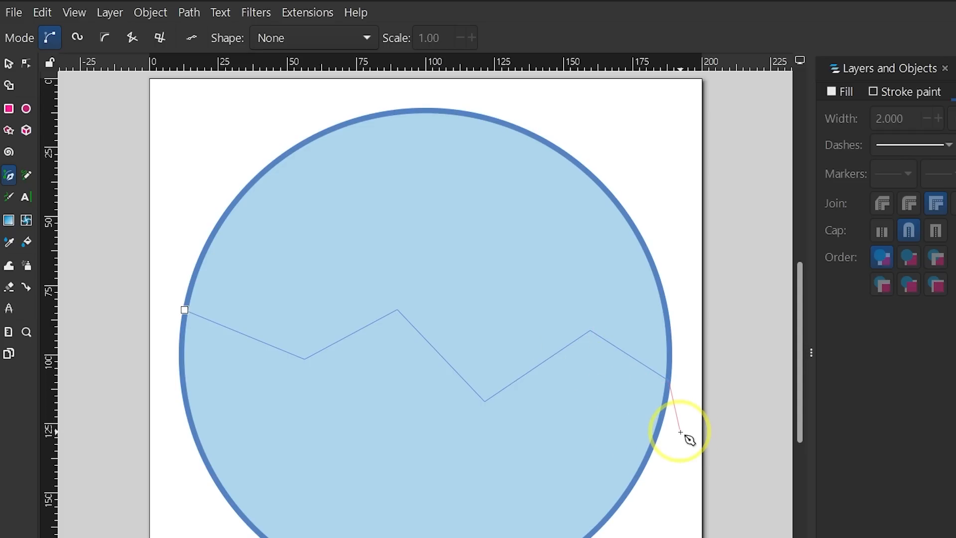
key("Return")
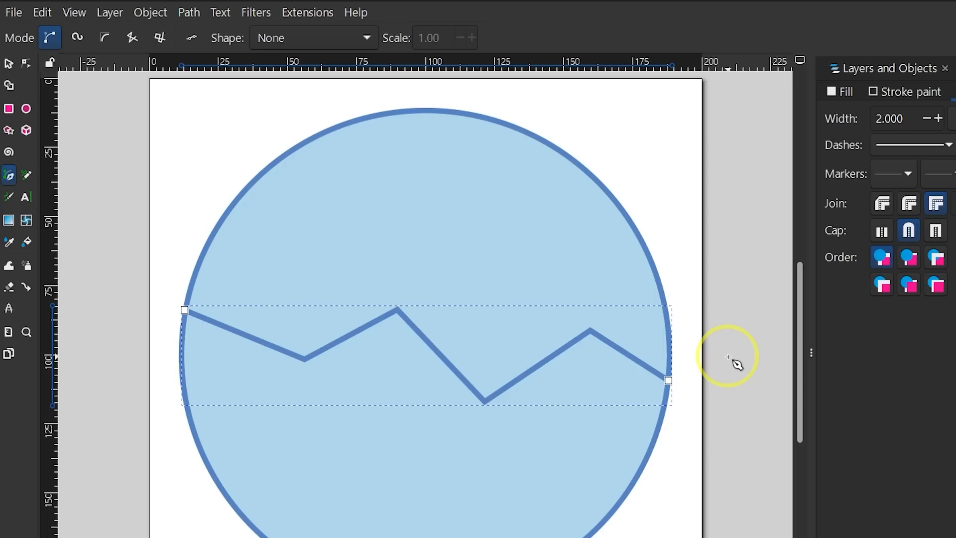
key("s")
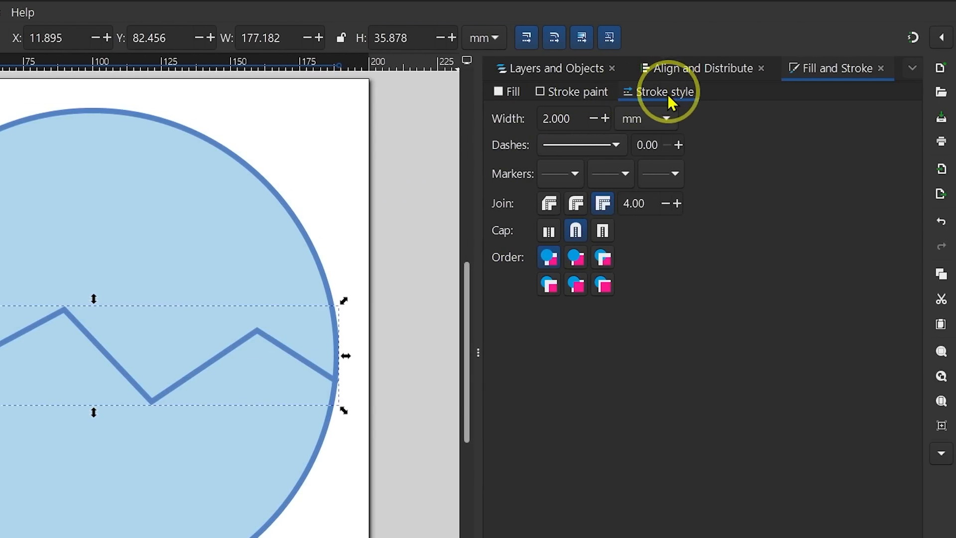
Try a 10 mm stroke width on the zigzag path and undo it.
left_click_drag(570, 119, 512, 125)
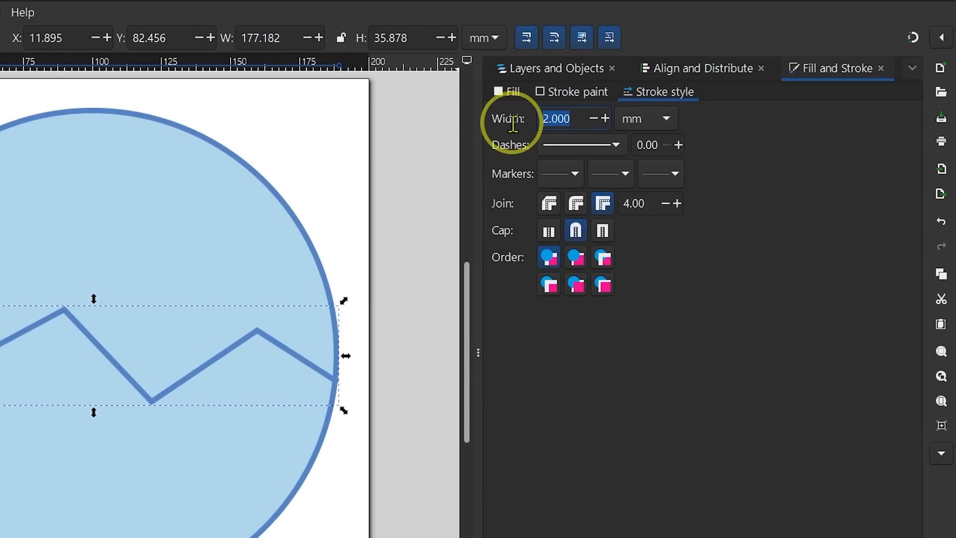
type("10")
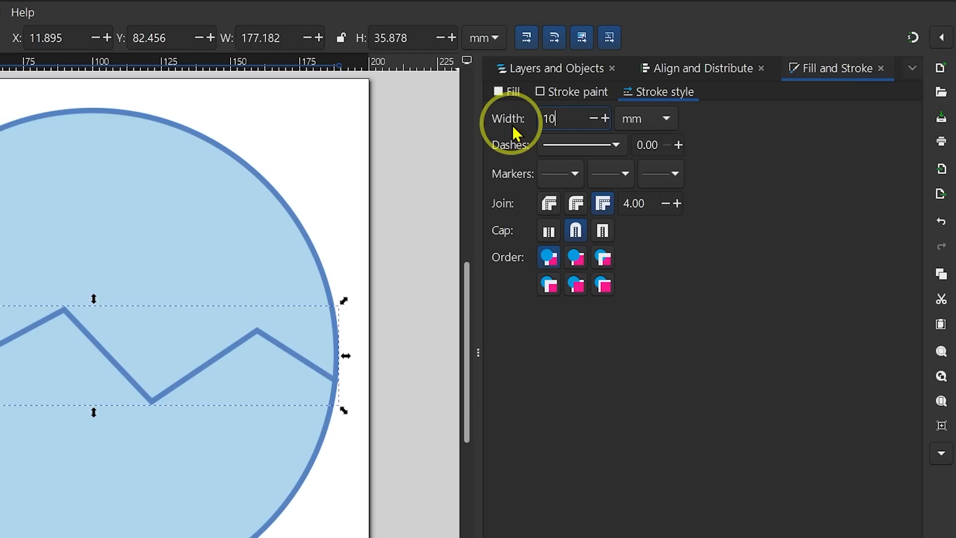
key("Return")
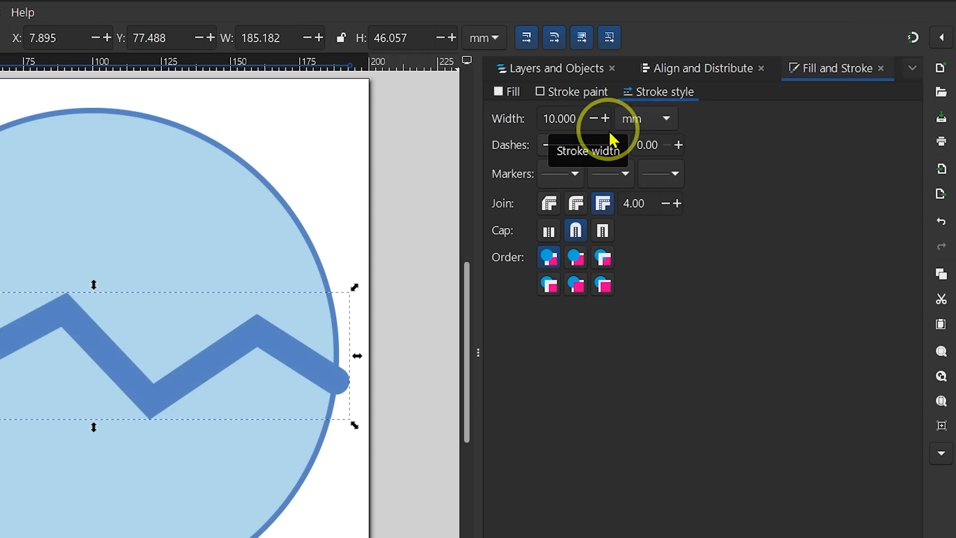
key("ctrl+z")
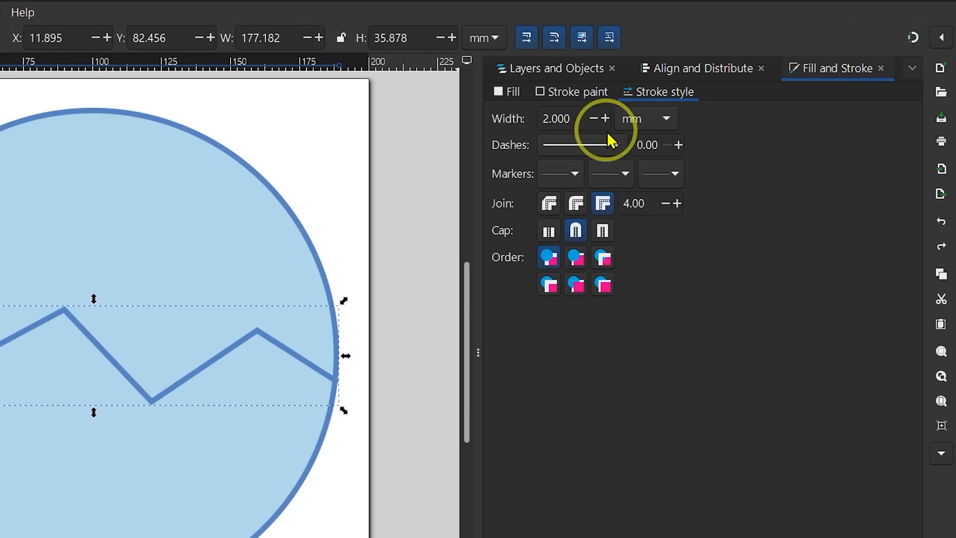
Apply the dashed stroke with pattern 4 1 to the zigzag path and deselect it.
left_click(586, 151)
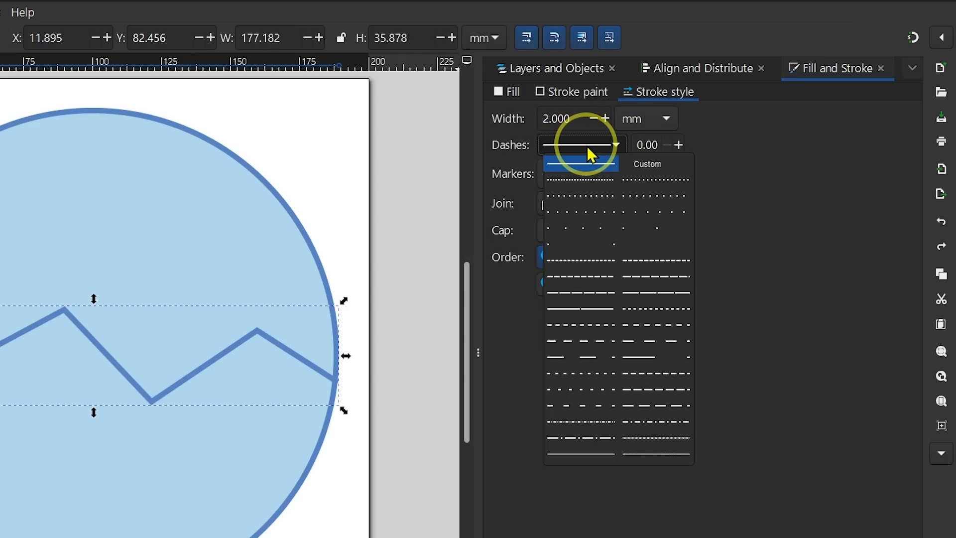
left_click(583, 278)
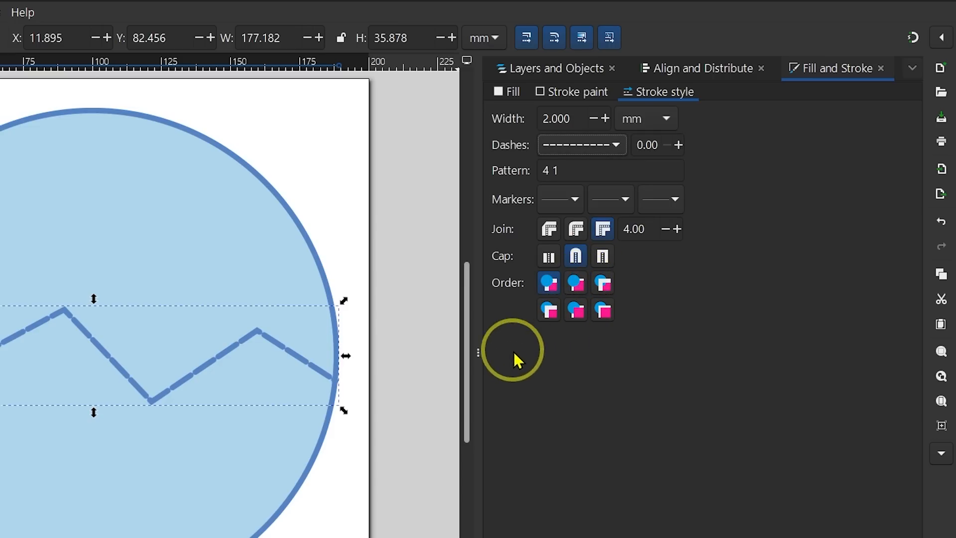
left_click(402, 336)
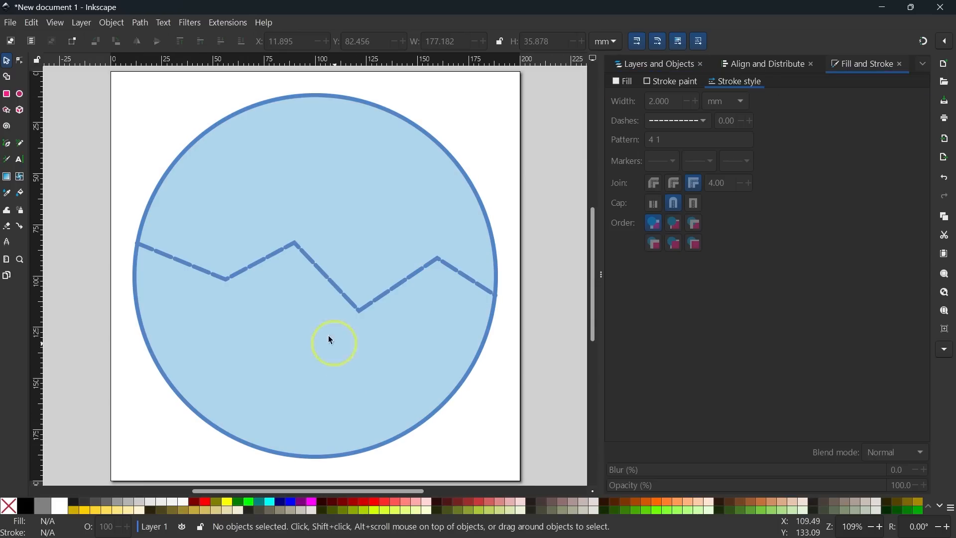
Draw a small circle about 16.4 mm in radius below the zigzag's first low point and set its stroke width to 2 mm.
left_click(22, 100)
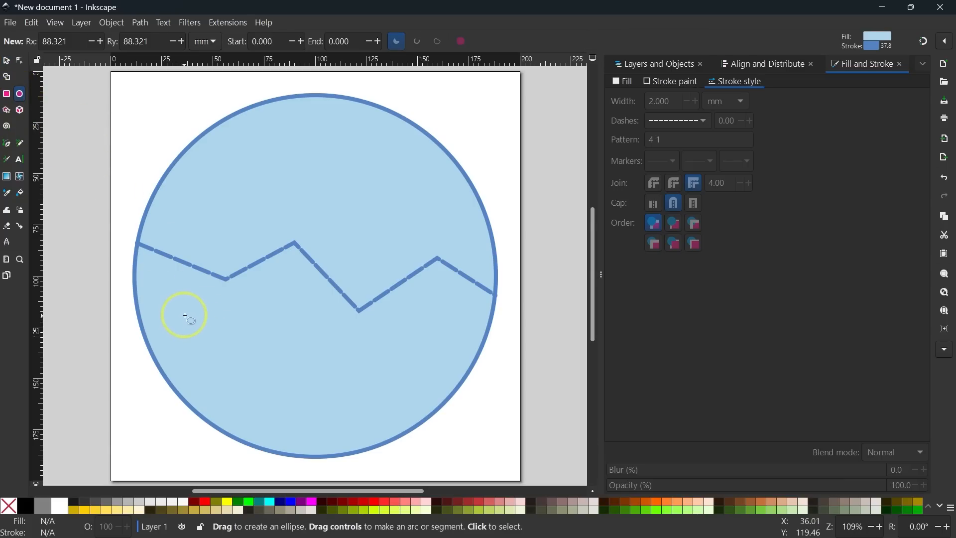
mouse_move(182, 307)
left_mouse_down()
mouse_move(270, 398)
mouse_move(253, 375)
mouse_move(257, 383)
left_mouse_up()
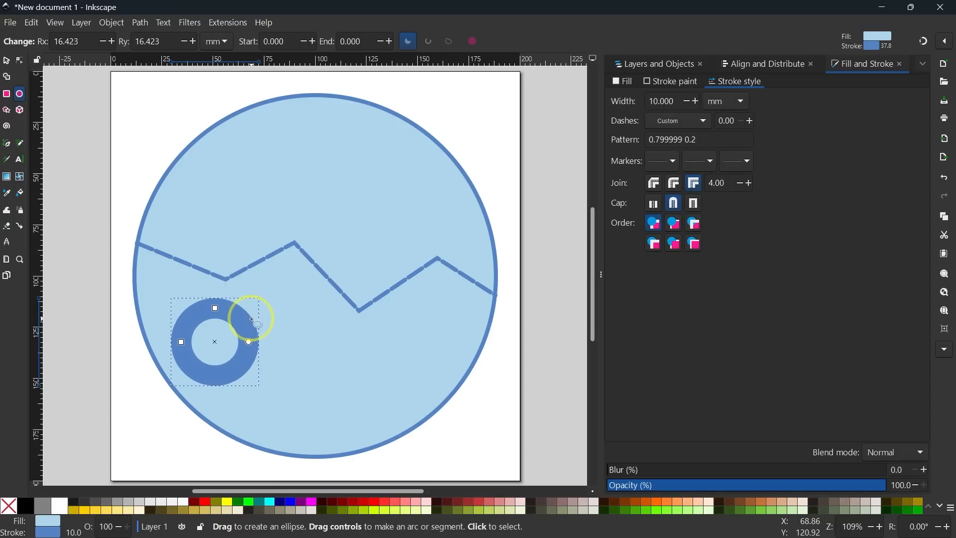
key("s")
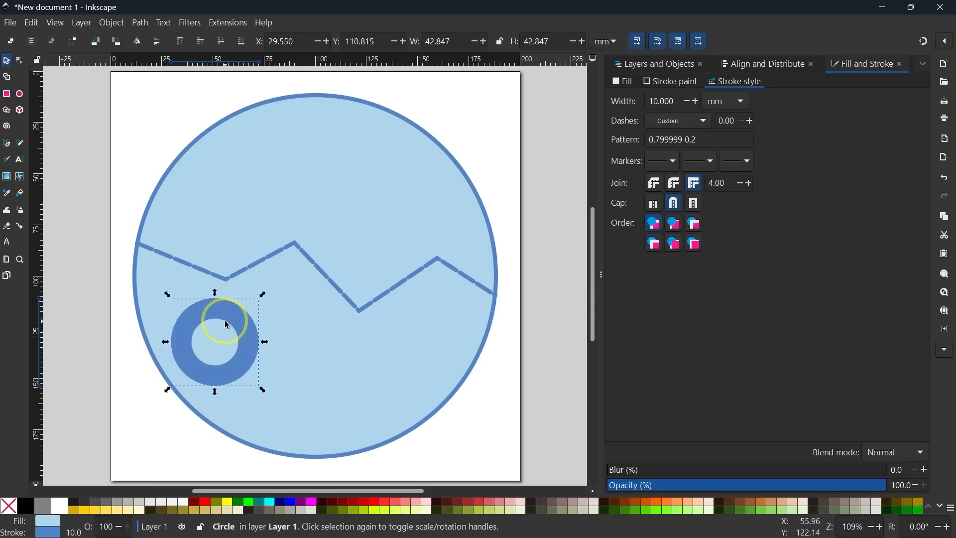
left_click(225, 322)
left_click_drag(679, 101, 621, 98)
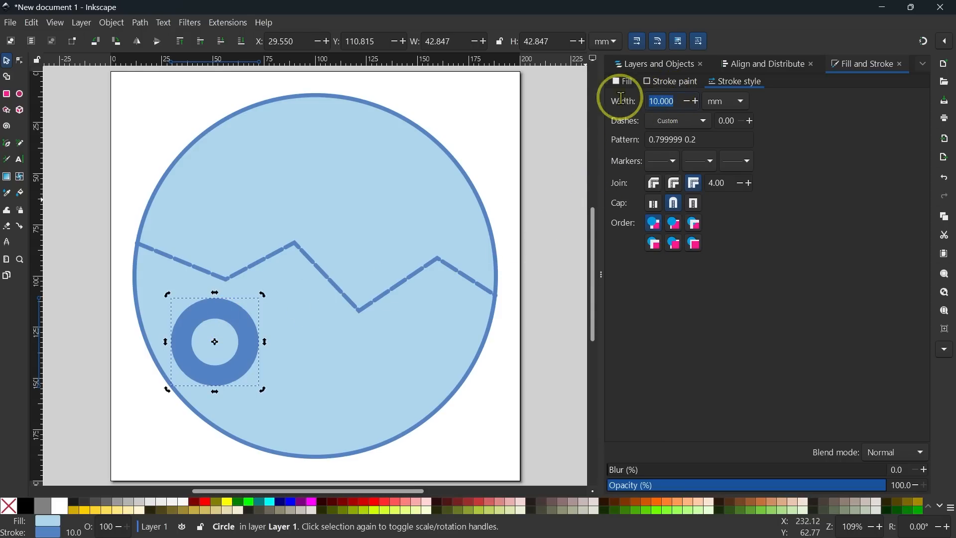
type("2")
key("Return")
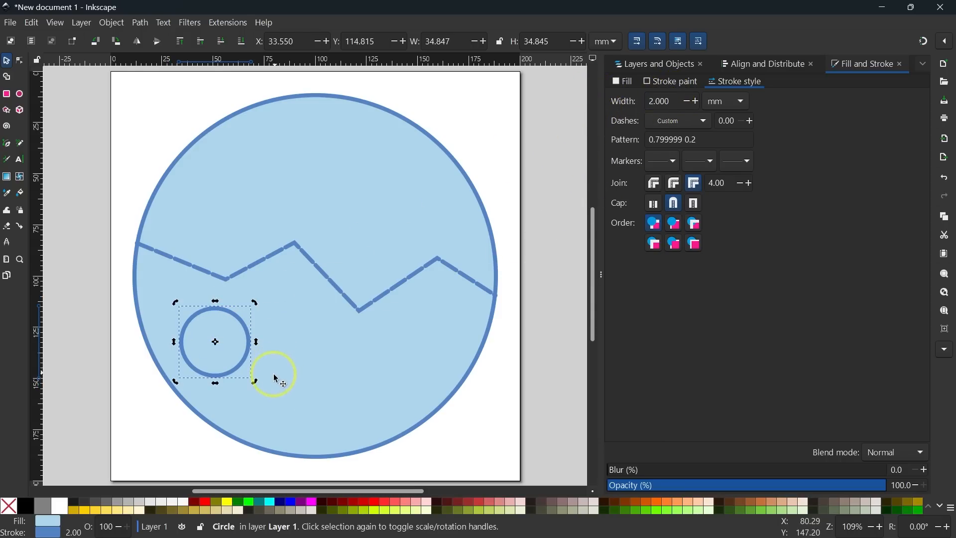
Scale the small circle proportionally to about 23 mm wide and move it below the zigzag's left end, near the large circle's edge.
left_click(230, 340)
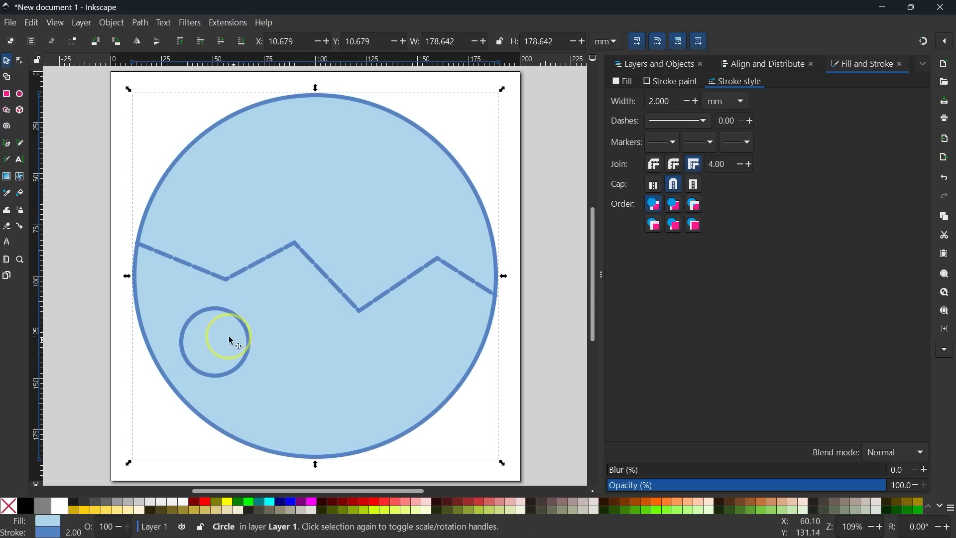
left_click(213, 312)
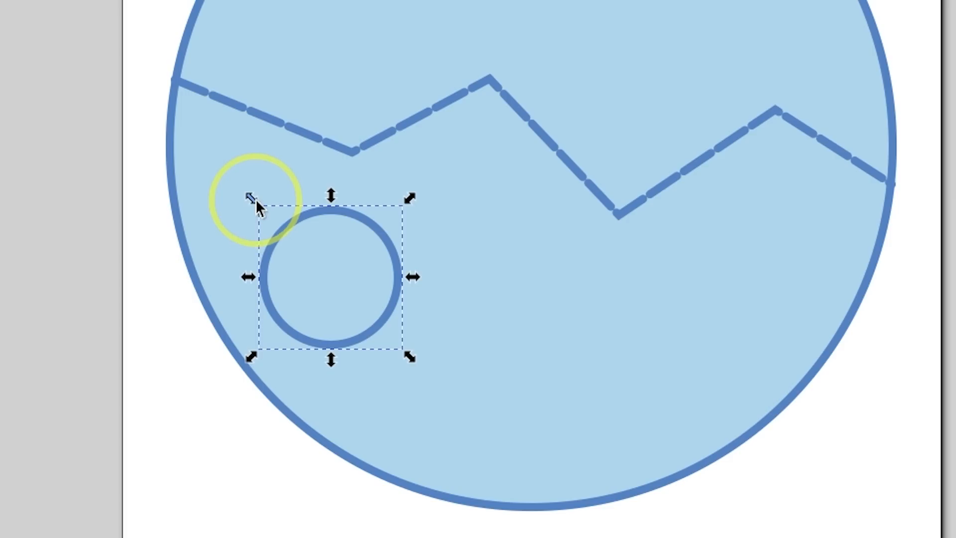
left_click_drag(256, 198, 299, 256)
key("ctrl+z")
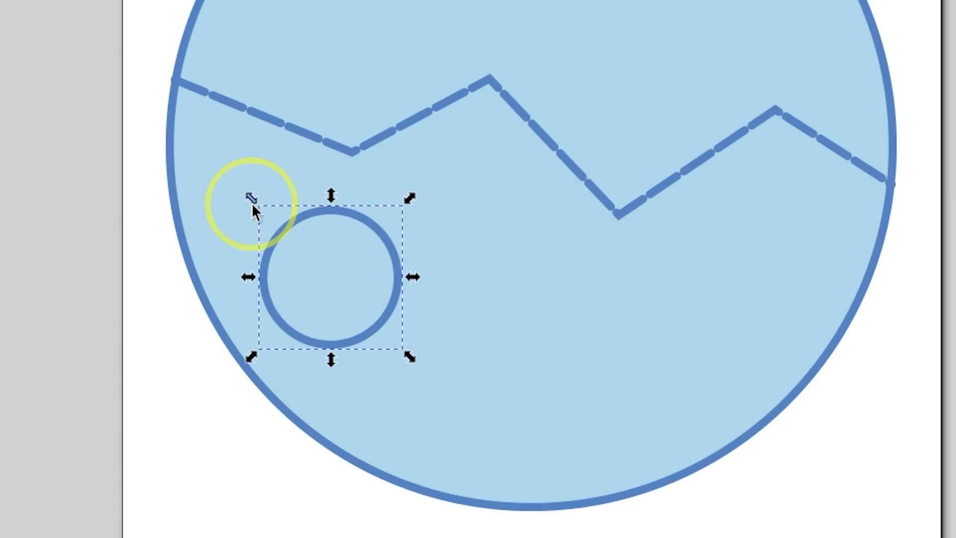
left_click_drag(252, 202, 244, 168)
key("ctrl+z")
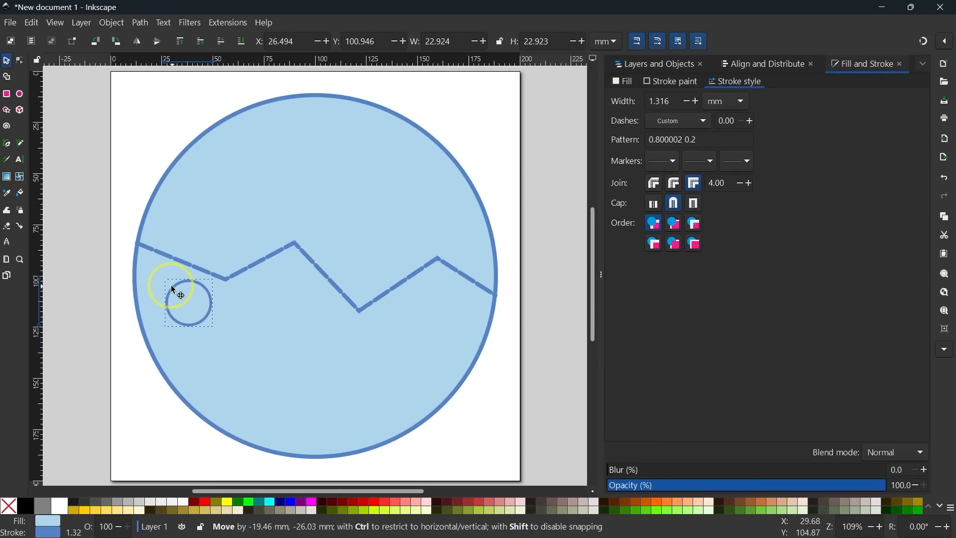
left_click_drag(172, 284, 159, 283)
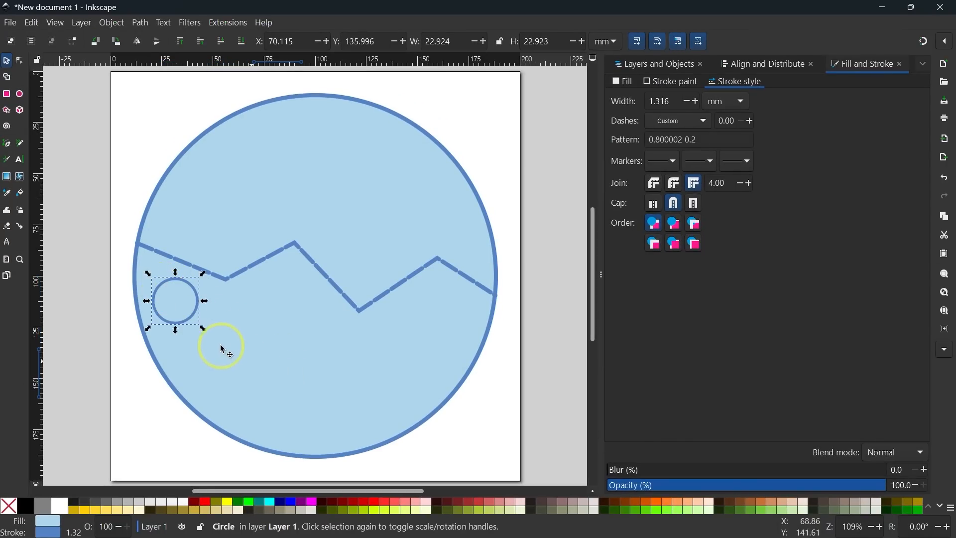
Paste a copy of the small circle in the lower middle of the large circle and shrink it proportionally to about 16 mm wide.
key("ctrl+v")
key("ctrl")
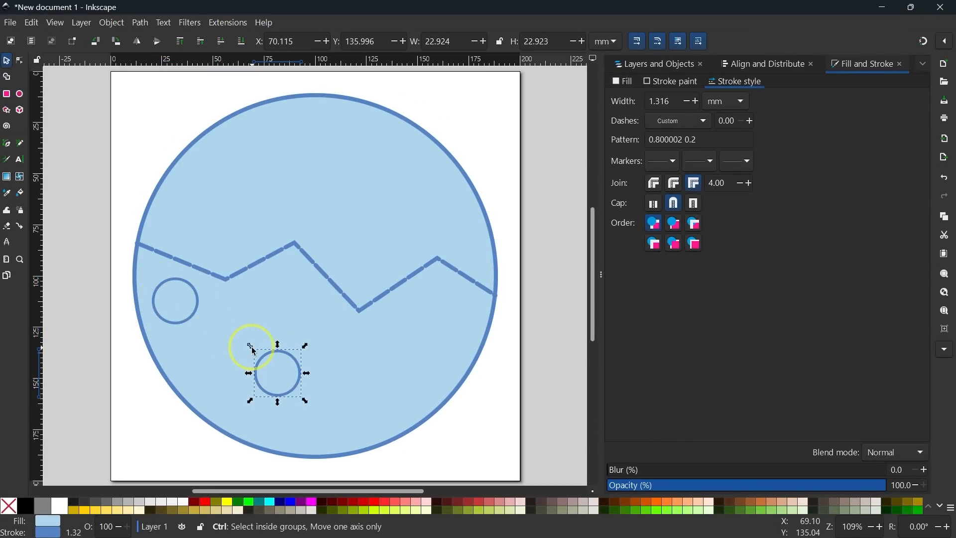
left_click_drag(251, 348, 270, 366)
Duplicate the lower-middle circle, place the copy below the zigzag's right peak, enlarge it proportionally to about 33 mm wide, and deselect everything.
key("ctrl+c")
key("ctrl+v")
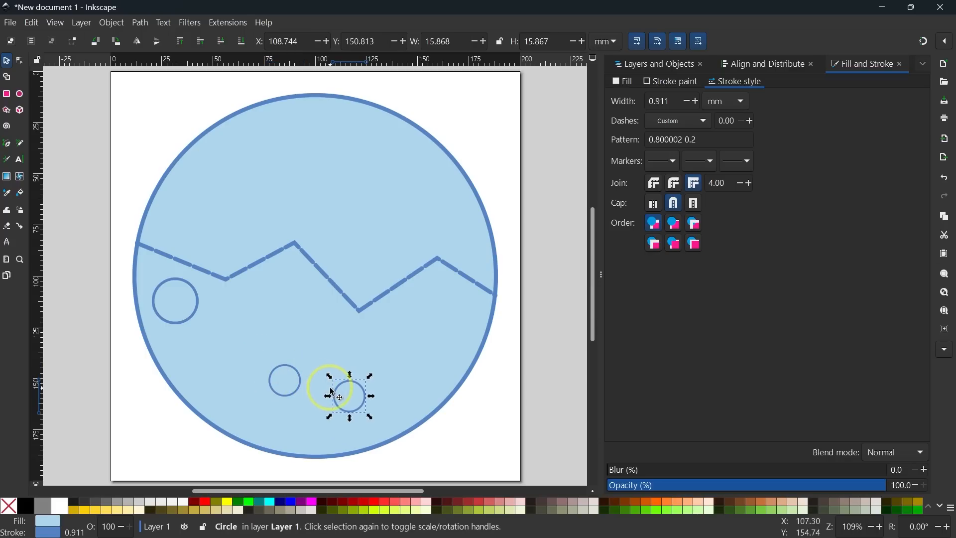
left_click_drag(341, 390, 422, 322)
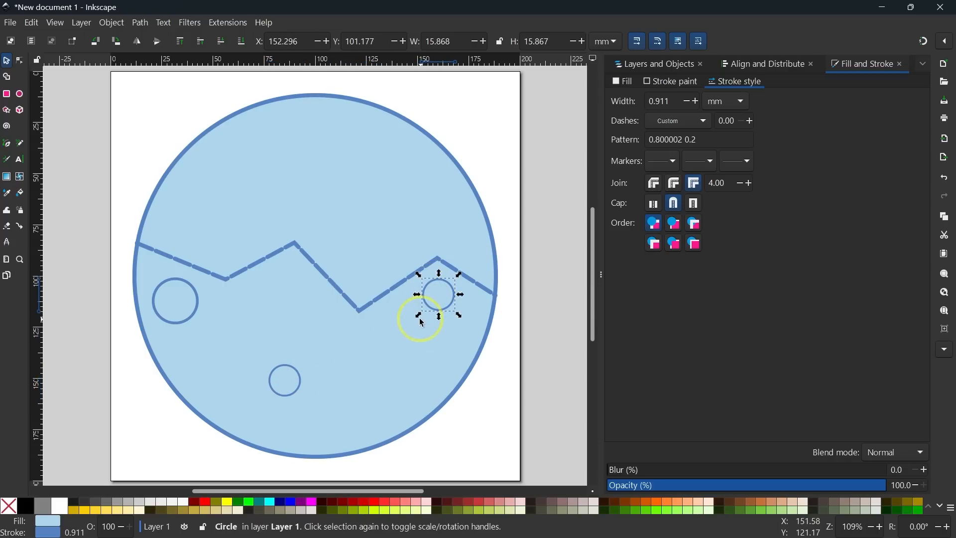
key("ctrl")
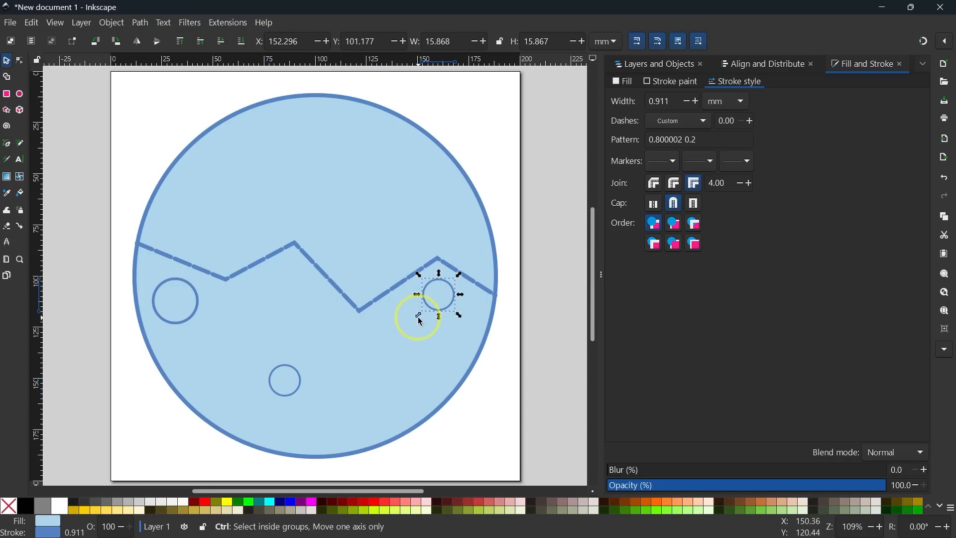
left_click_drag(421, 321, 432, 343)
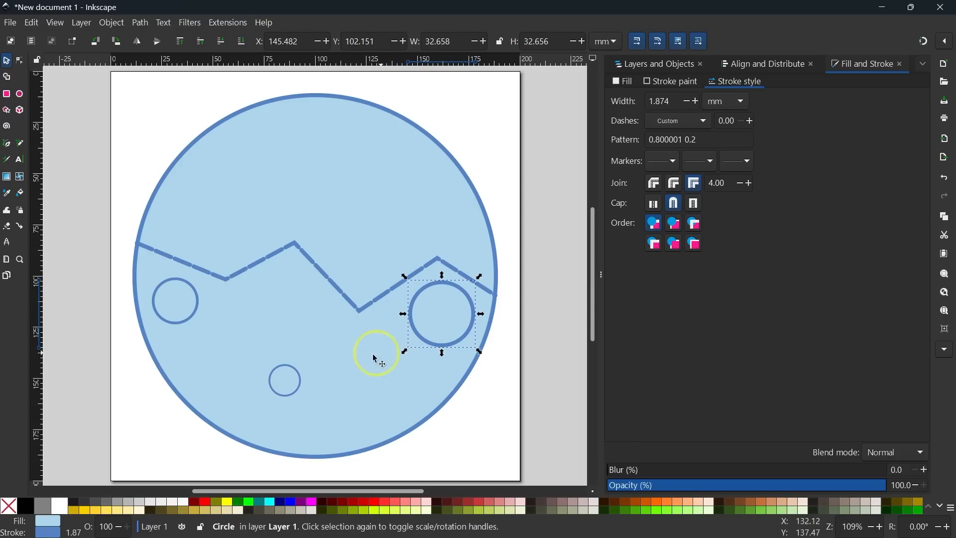
left_click(285, 352)
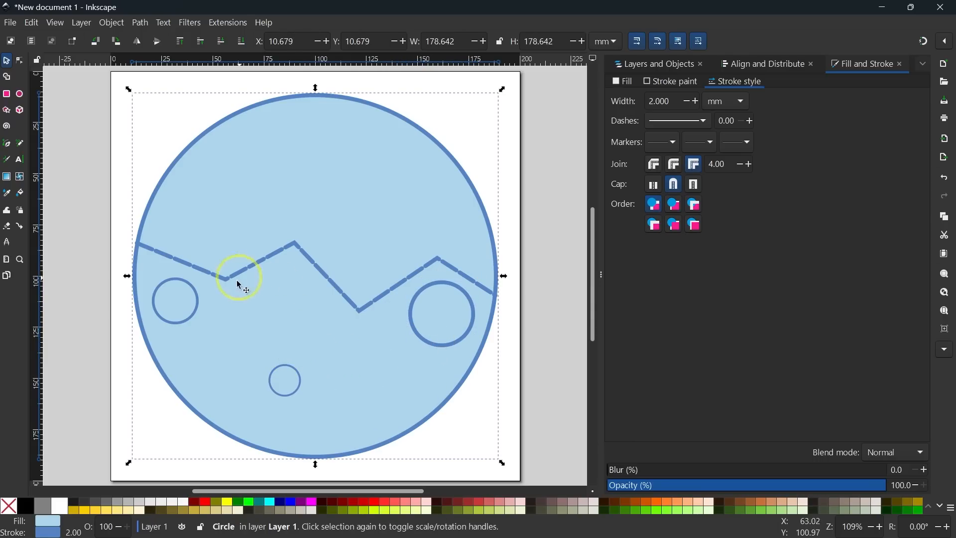
left_click(77, 303)
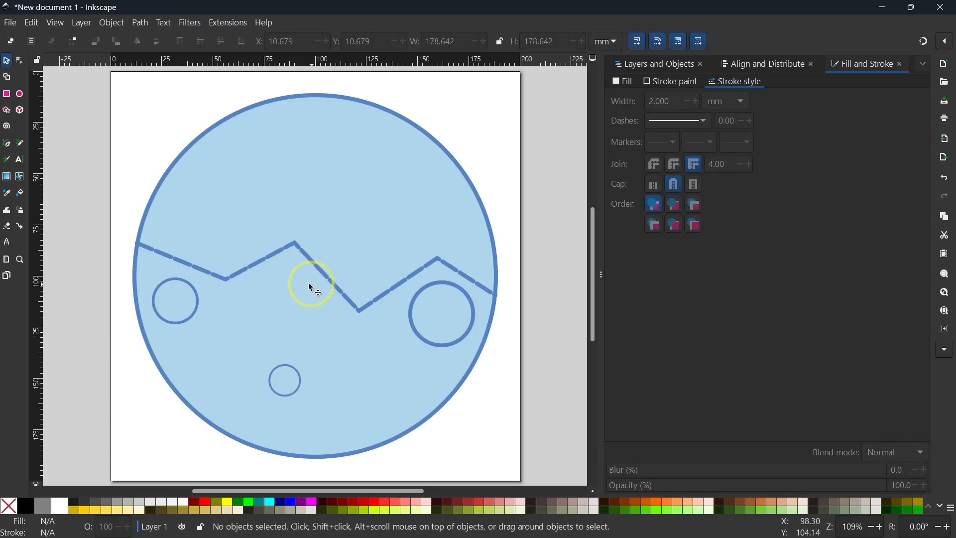
Draw two straight lines with the Pencil tool, from each of the zigzag's low points down to the large circle's edge.
left_click(20, 144)
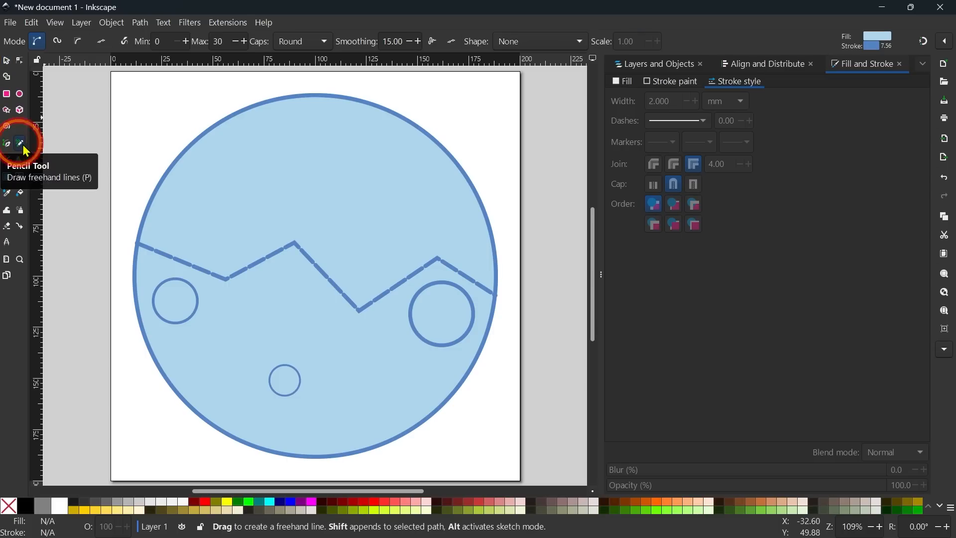
left_click(225, 279)
left_click(182, 397)
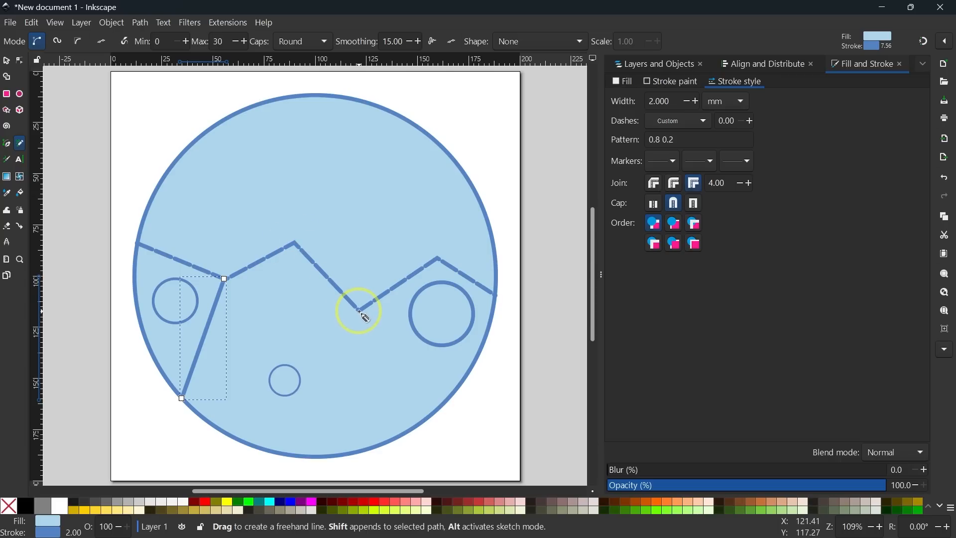
left_click(359, 311)
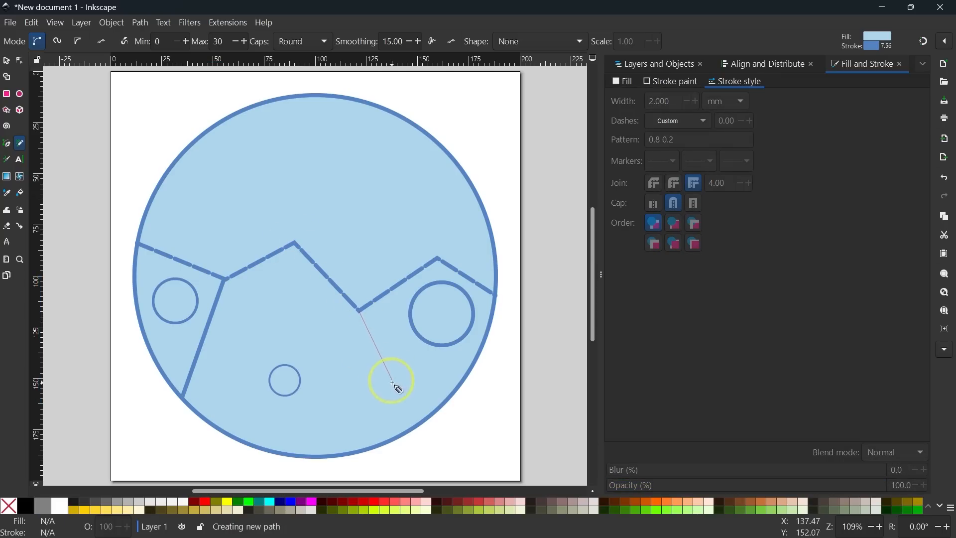
left_click(398, 438)
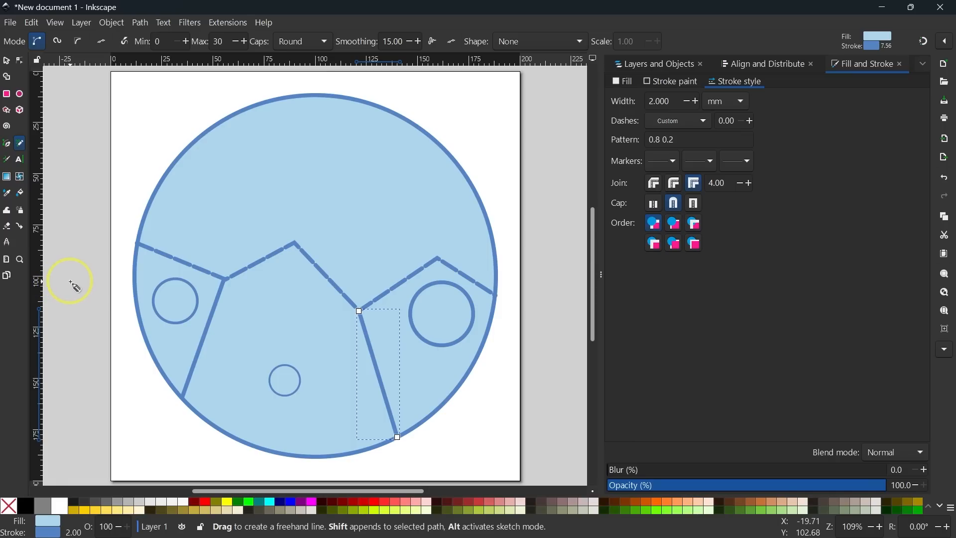
Duplicate the lower-middle circle, place the copy below the zigzag's left peak, and enlarge it proportionally to about 36 mm wide.
key("s")
left_click(277, 370)
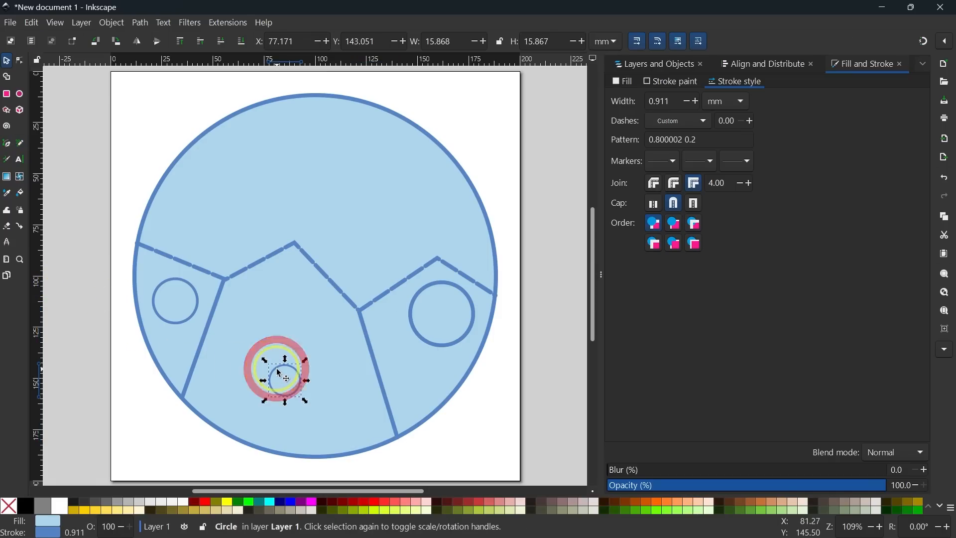
left_click_drag(284, 369, 297, 278)
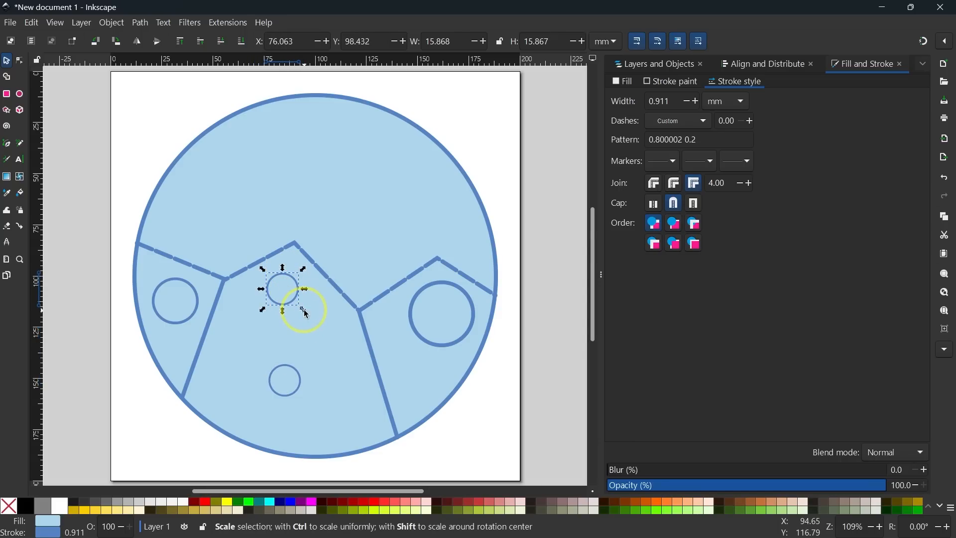
mouse_move(306, 313)
left_mouse_down()
mouse_move(345, 354)
mouse_move(282, 339)
left_mouse_up()
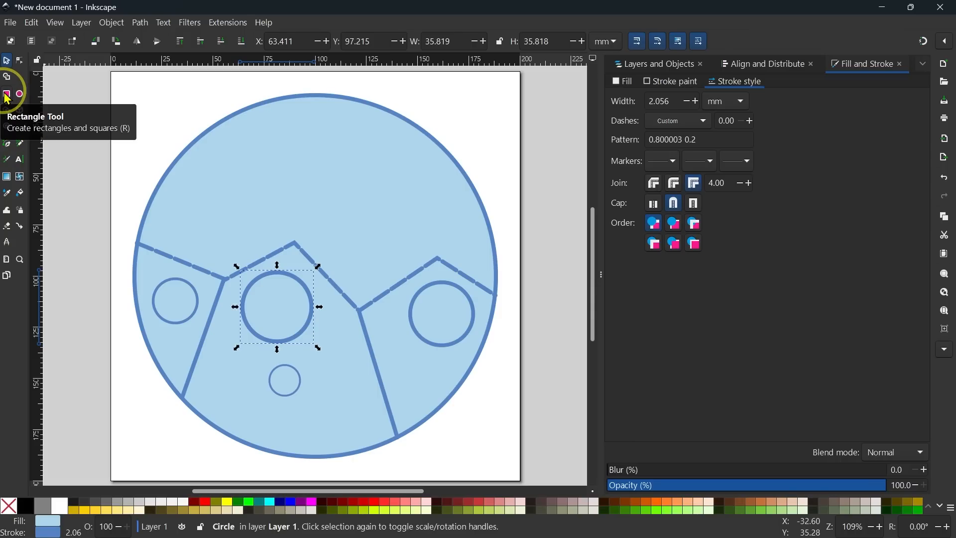
Copy the circle under the zigzag's left peak and place the copy above the zigzag's left end, inside the large circle.
left_click(331, 385)
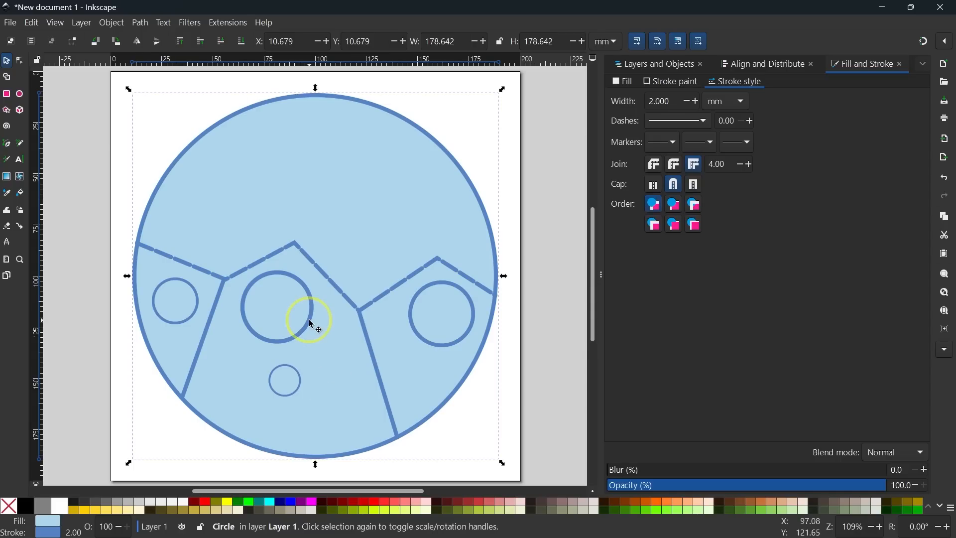
left_click(310, 317)
left_click_drag(335, 343, 184, 178)
key("ctrl+c")
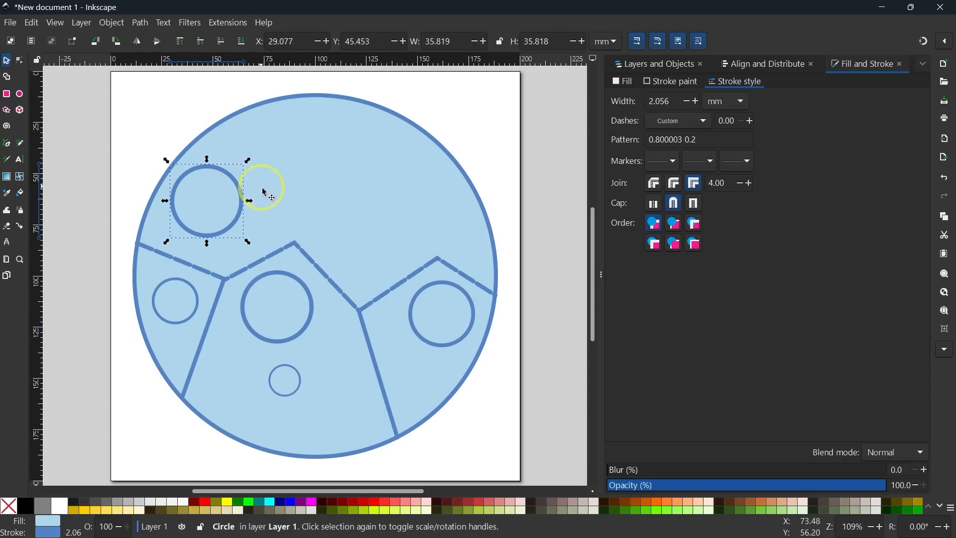
Add another copy of the upper-left circle near the large circle's top edge and shrink it proportionally to about 24 mm wide.
key("ctrl+v")
left_click_drag(244, 157, 264, 117)
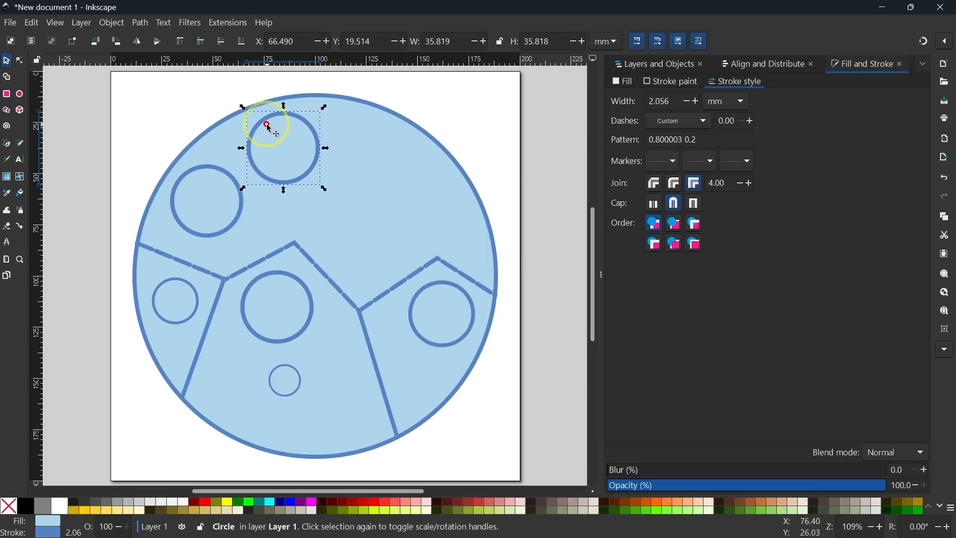
left_click_drag(322, 191, 294, 170)
key("ctrl+z")
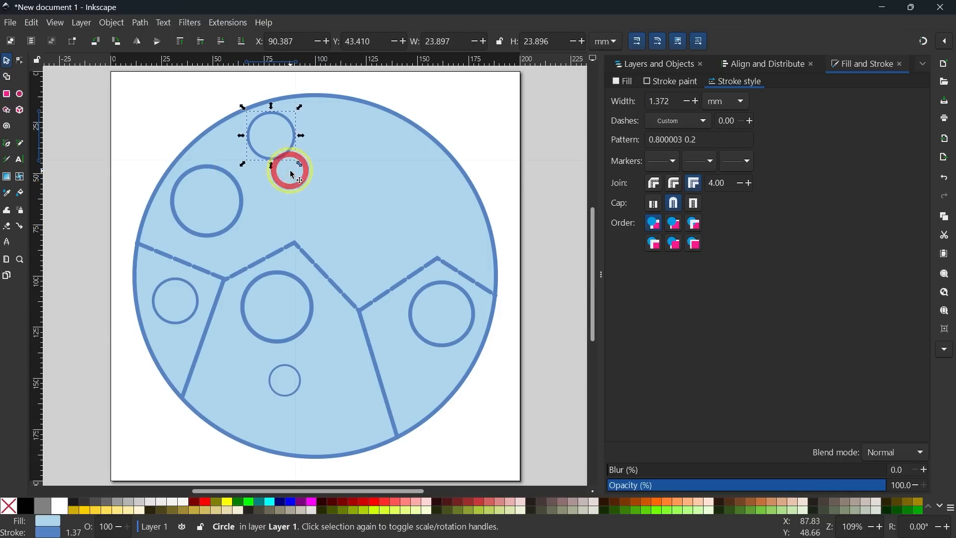
left_click(331, 202)
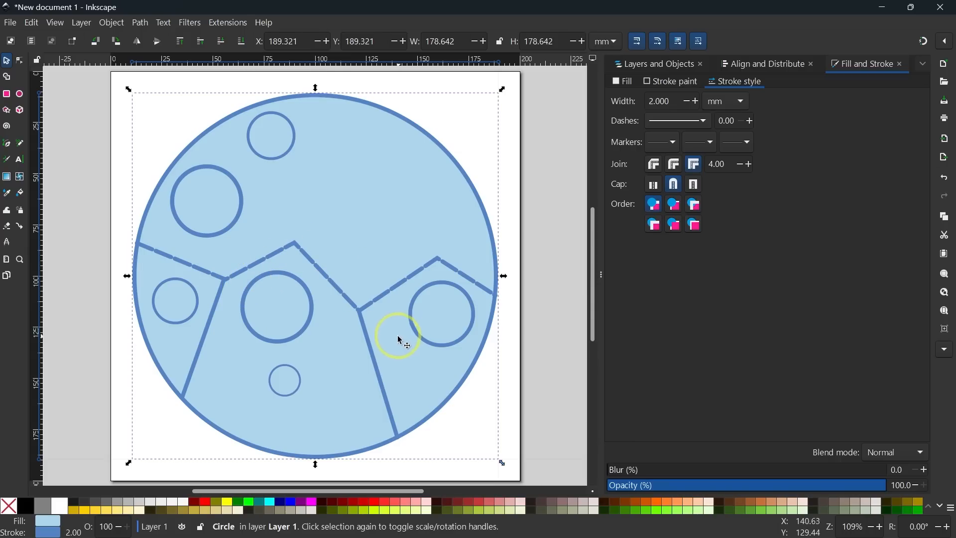
Draw an open, wavy Bezier curve with the Pen tool across the area above the zigzag, right of the two upper circles, and deselect it.
left_click(7, 146)
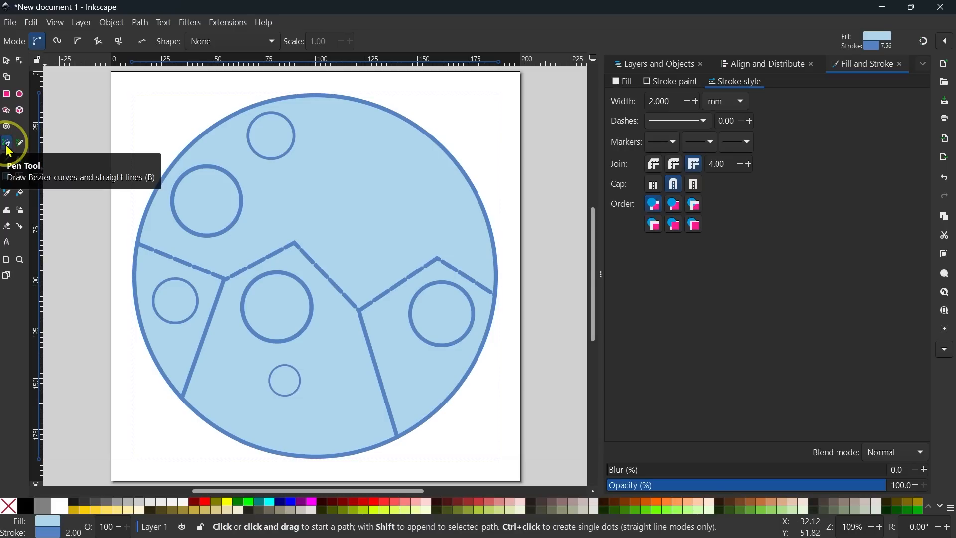
left_click(272, 189)
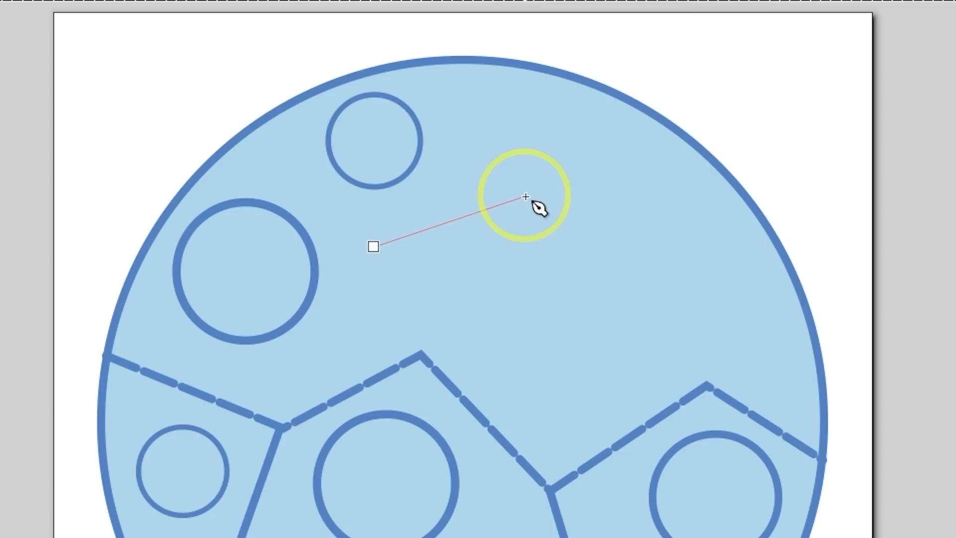
left_click_drag(525, 197, 544, 145)
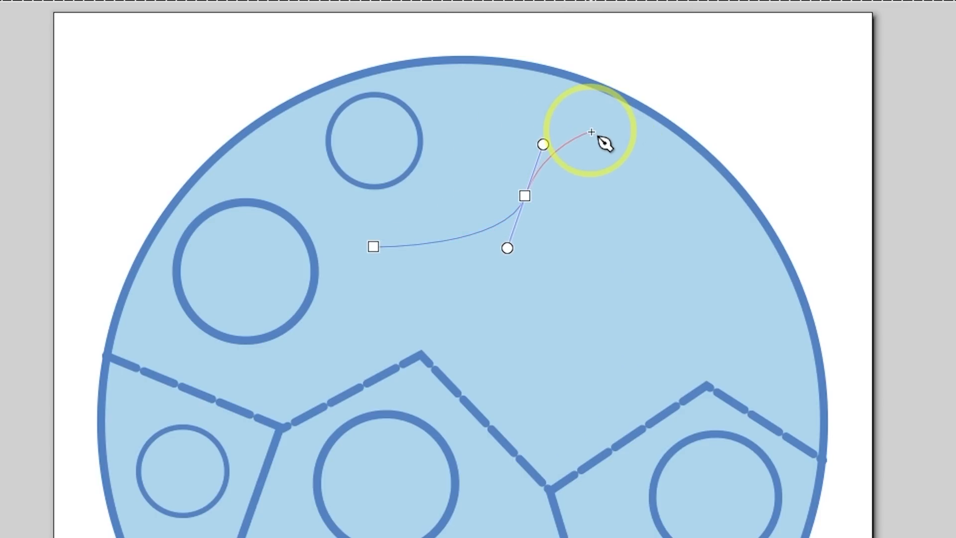
left_click_drag(590, 131, 647, 177)
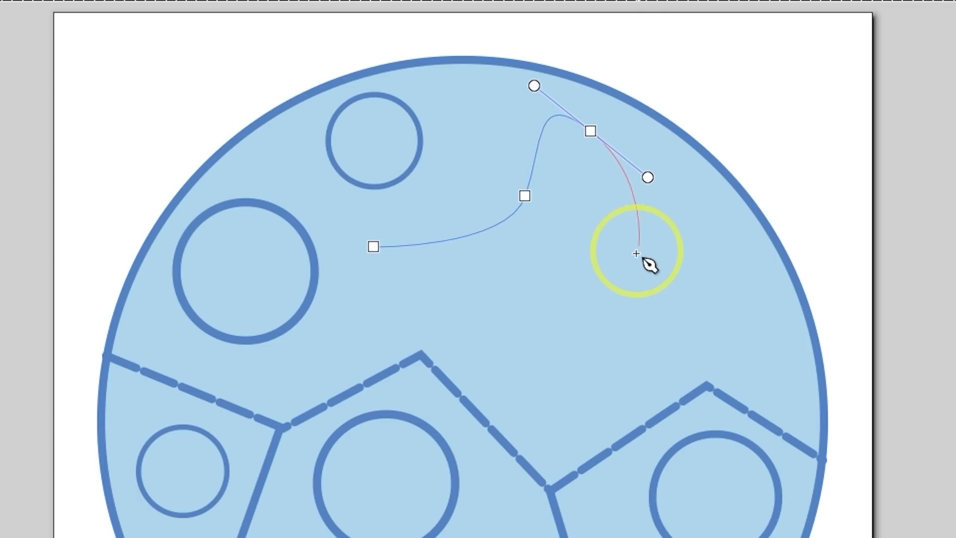
left_click_drag(723, 282, 735, 261)
left_click_drag(736, 326, 758, 410)
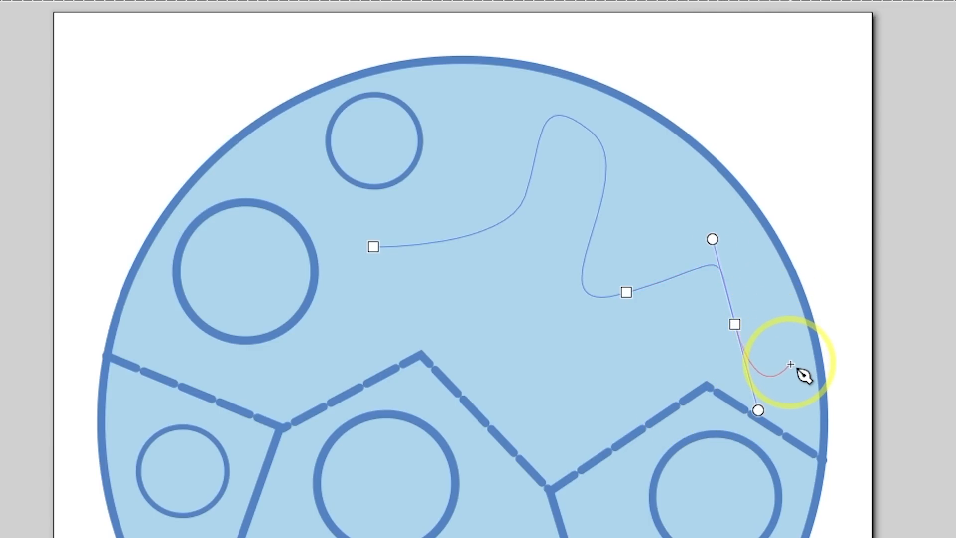
key("Return")
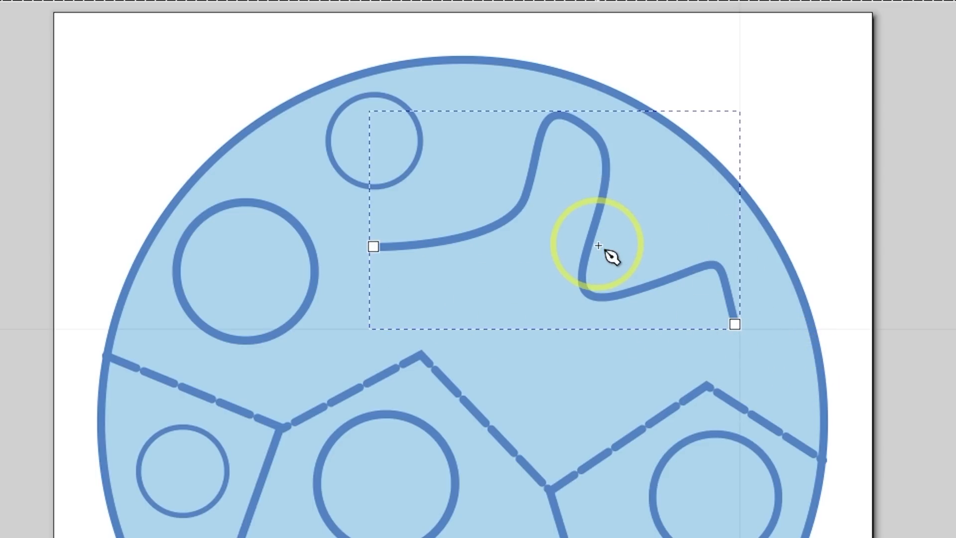
key("s")
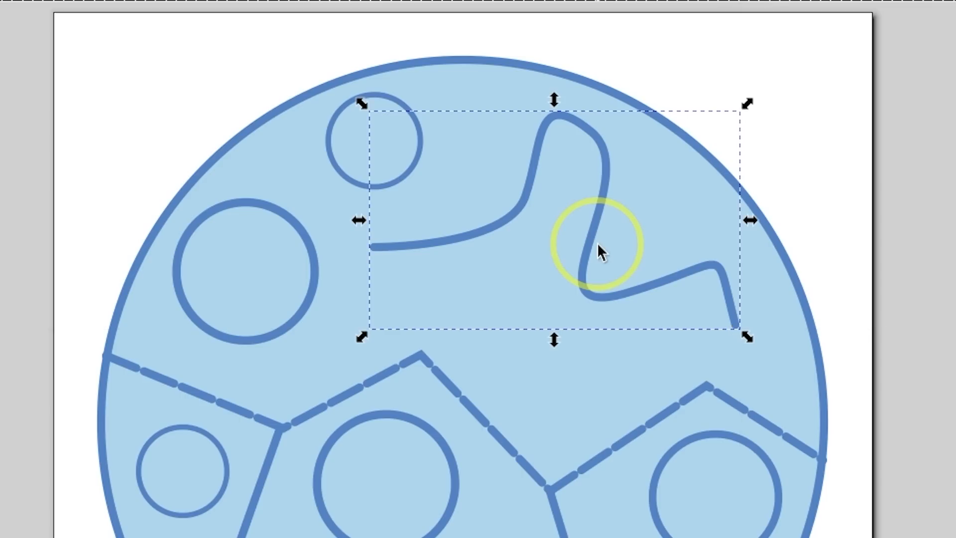
left_click(951, 247)
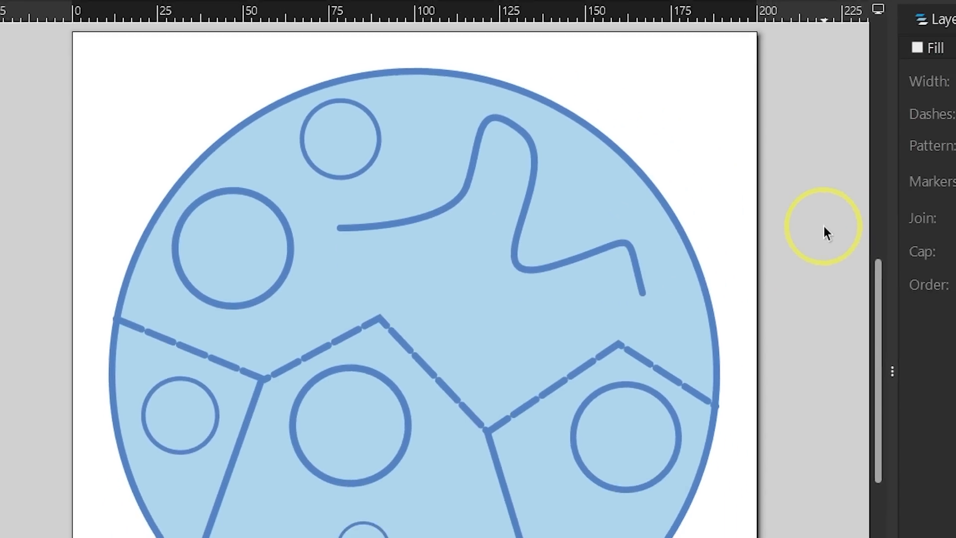